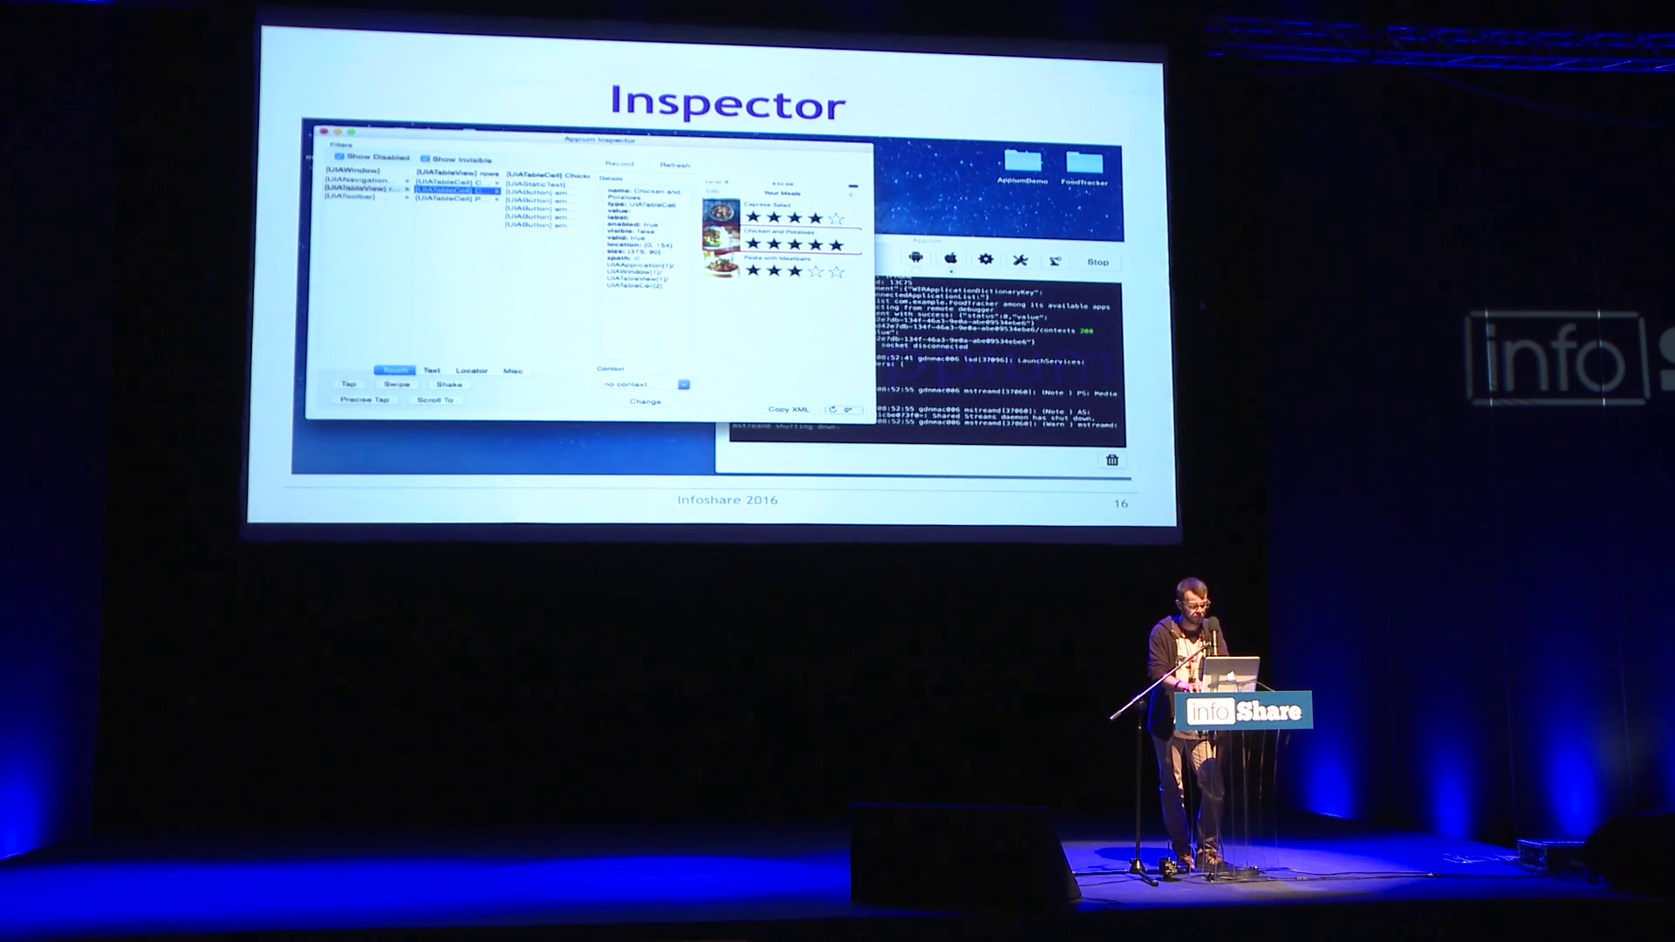
# - Leave the slideshow with the presentation minimized, and switch to Appium with its window placed in the middle of the desktop
pyautogui.press('Escape')
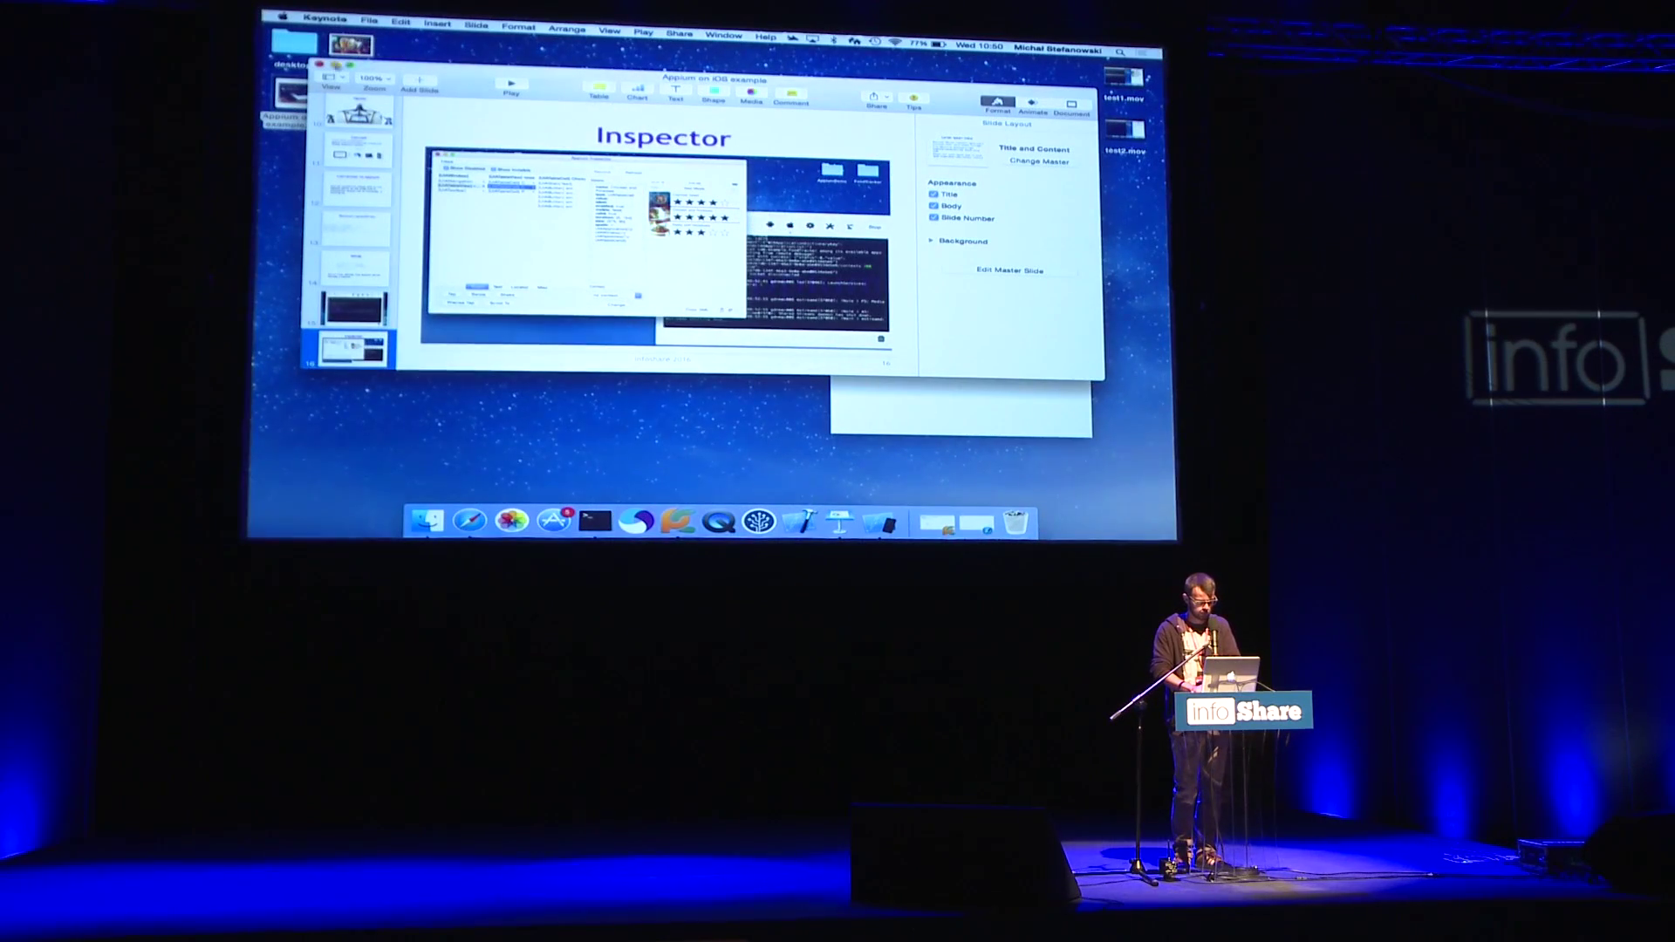
pyautogui.click(335, 67)
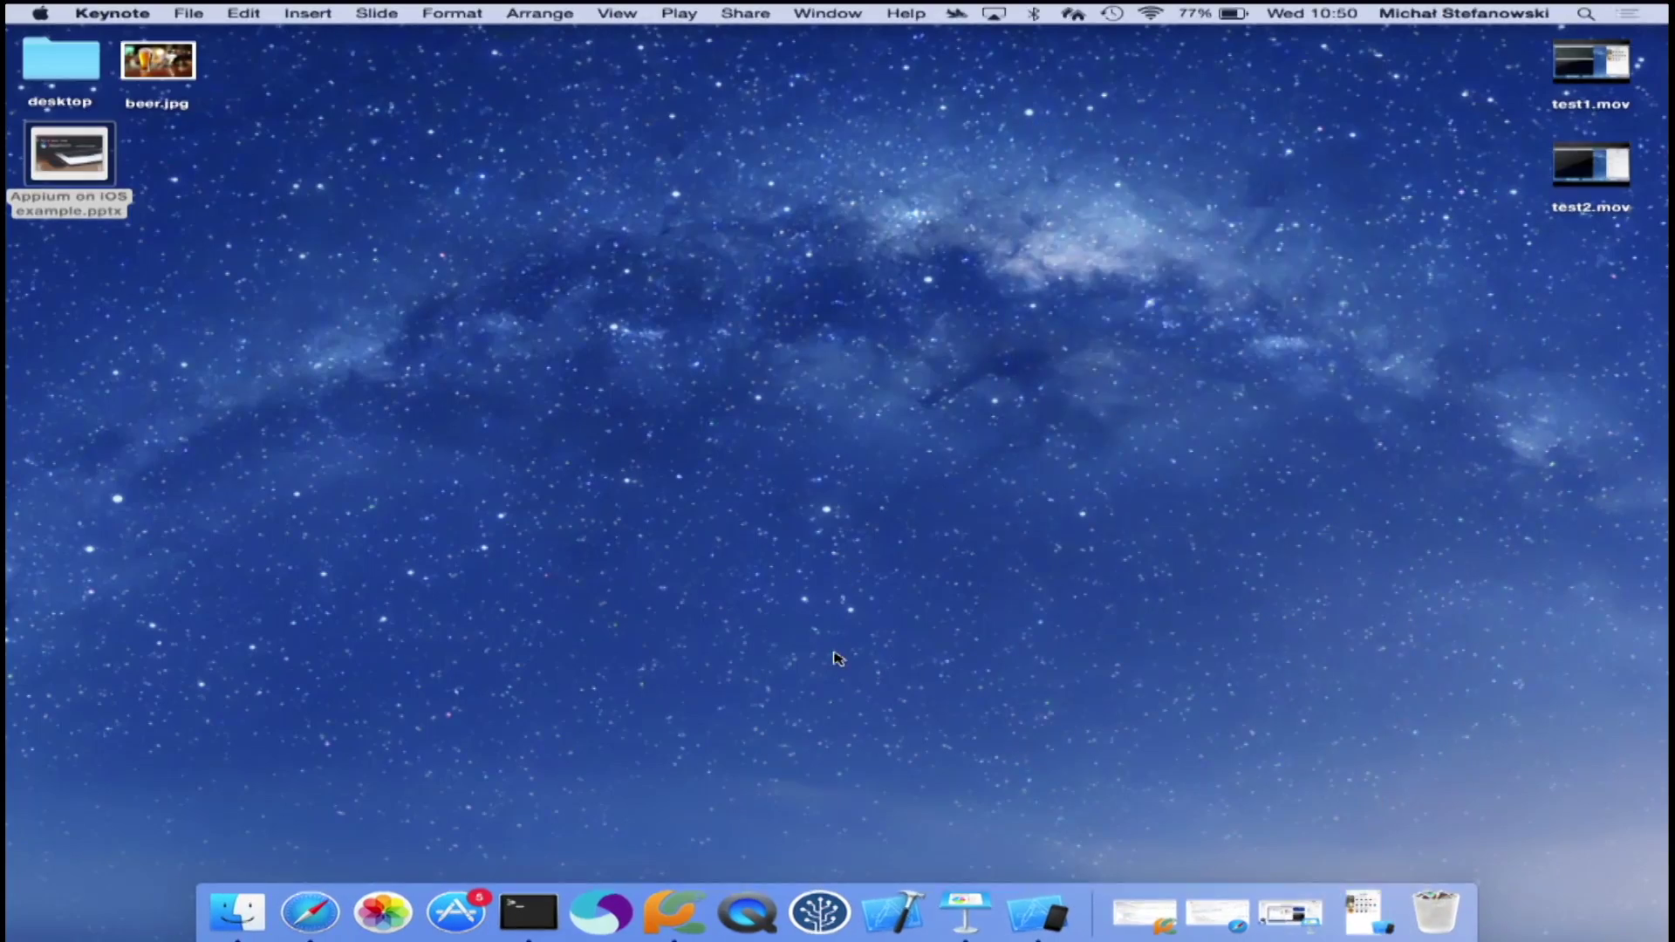
pyautogui.click(593, 902)
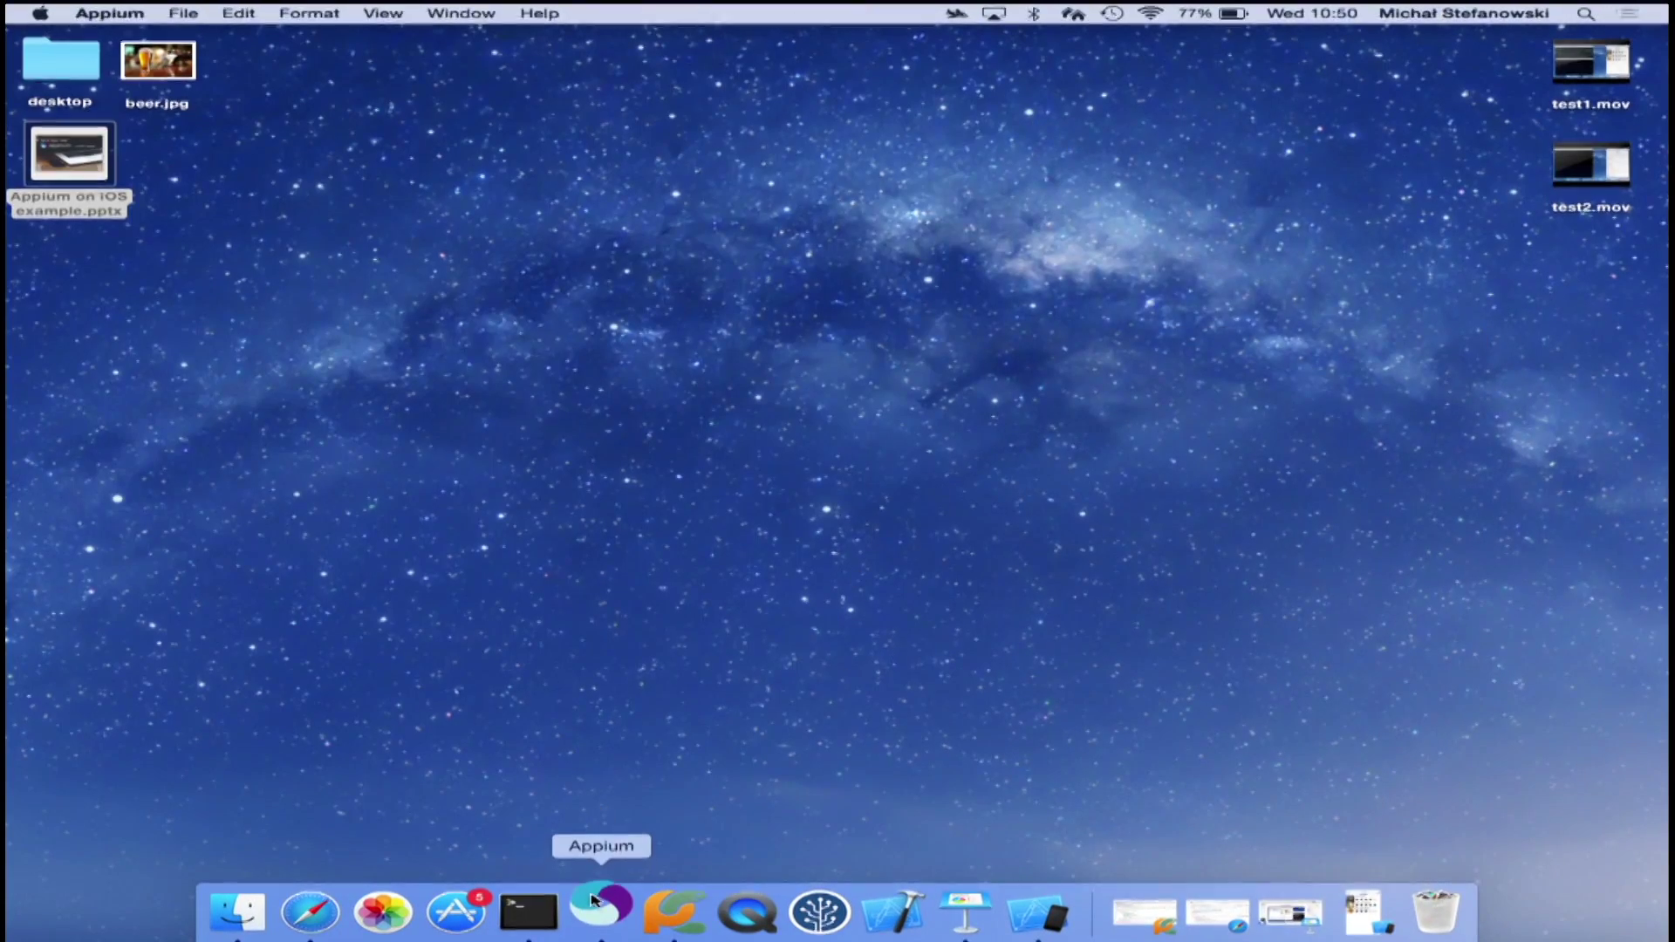
pyautogui.moveTo(718, 40); pyautogui.dragTo(966, 157)
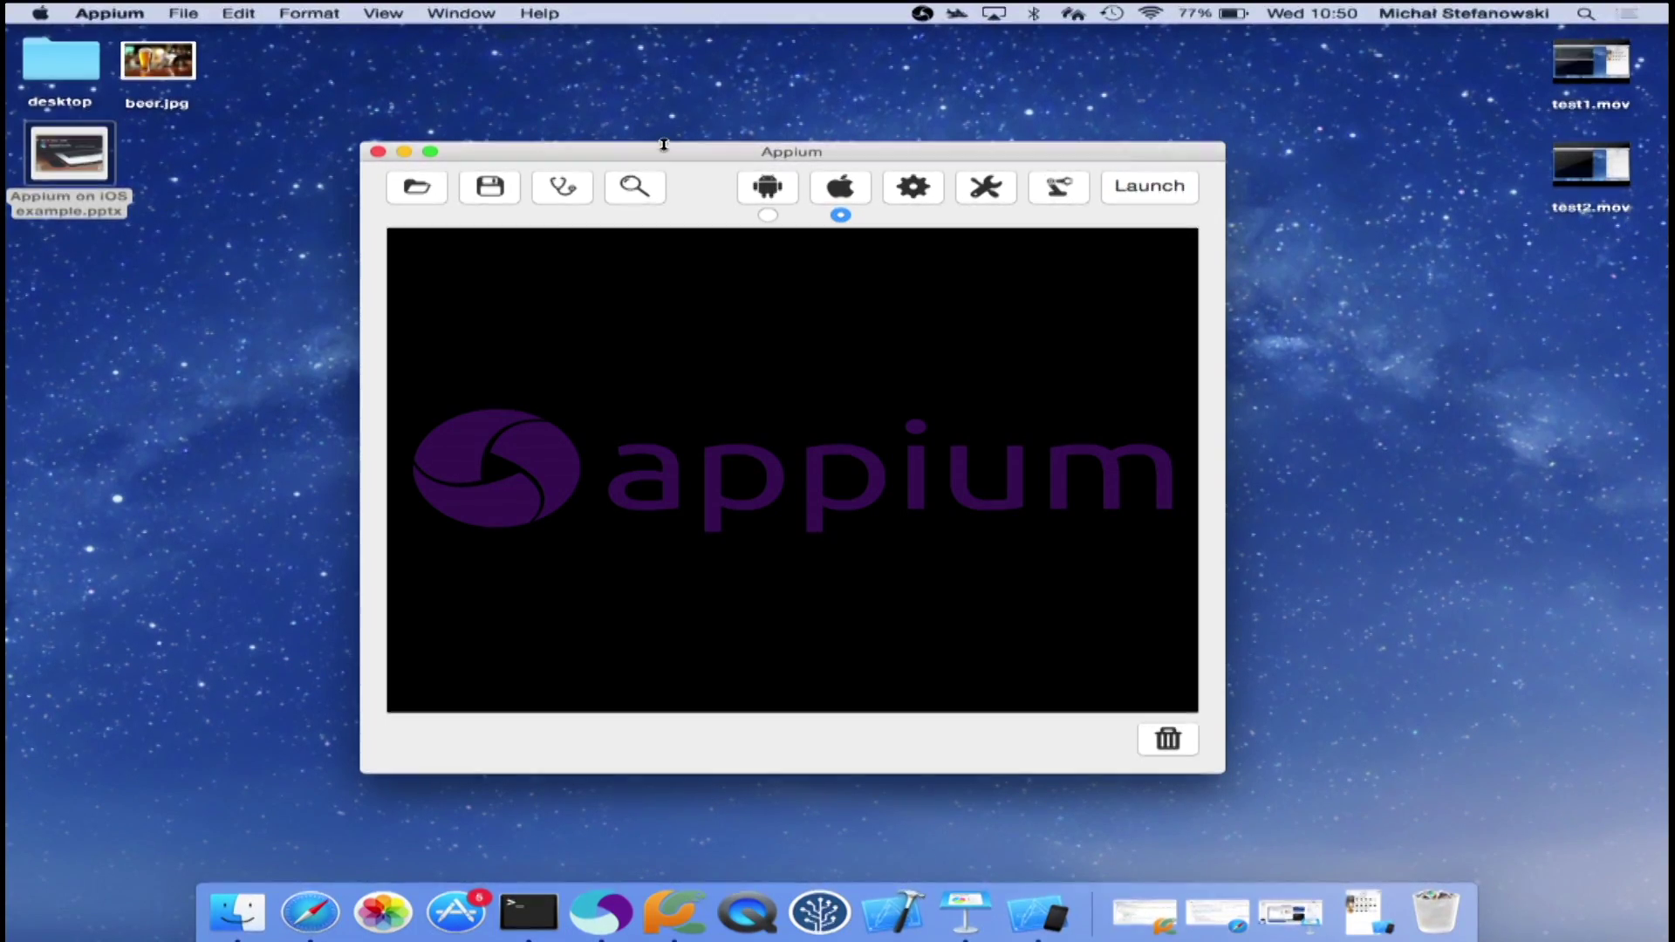
# - Run Appium Doctor, review the iOS checks in its terminal output and close the terminal
pyautogui.click(568, 181)
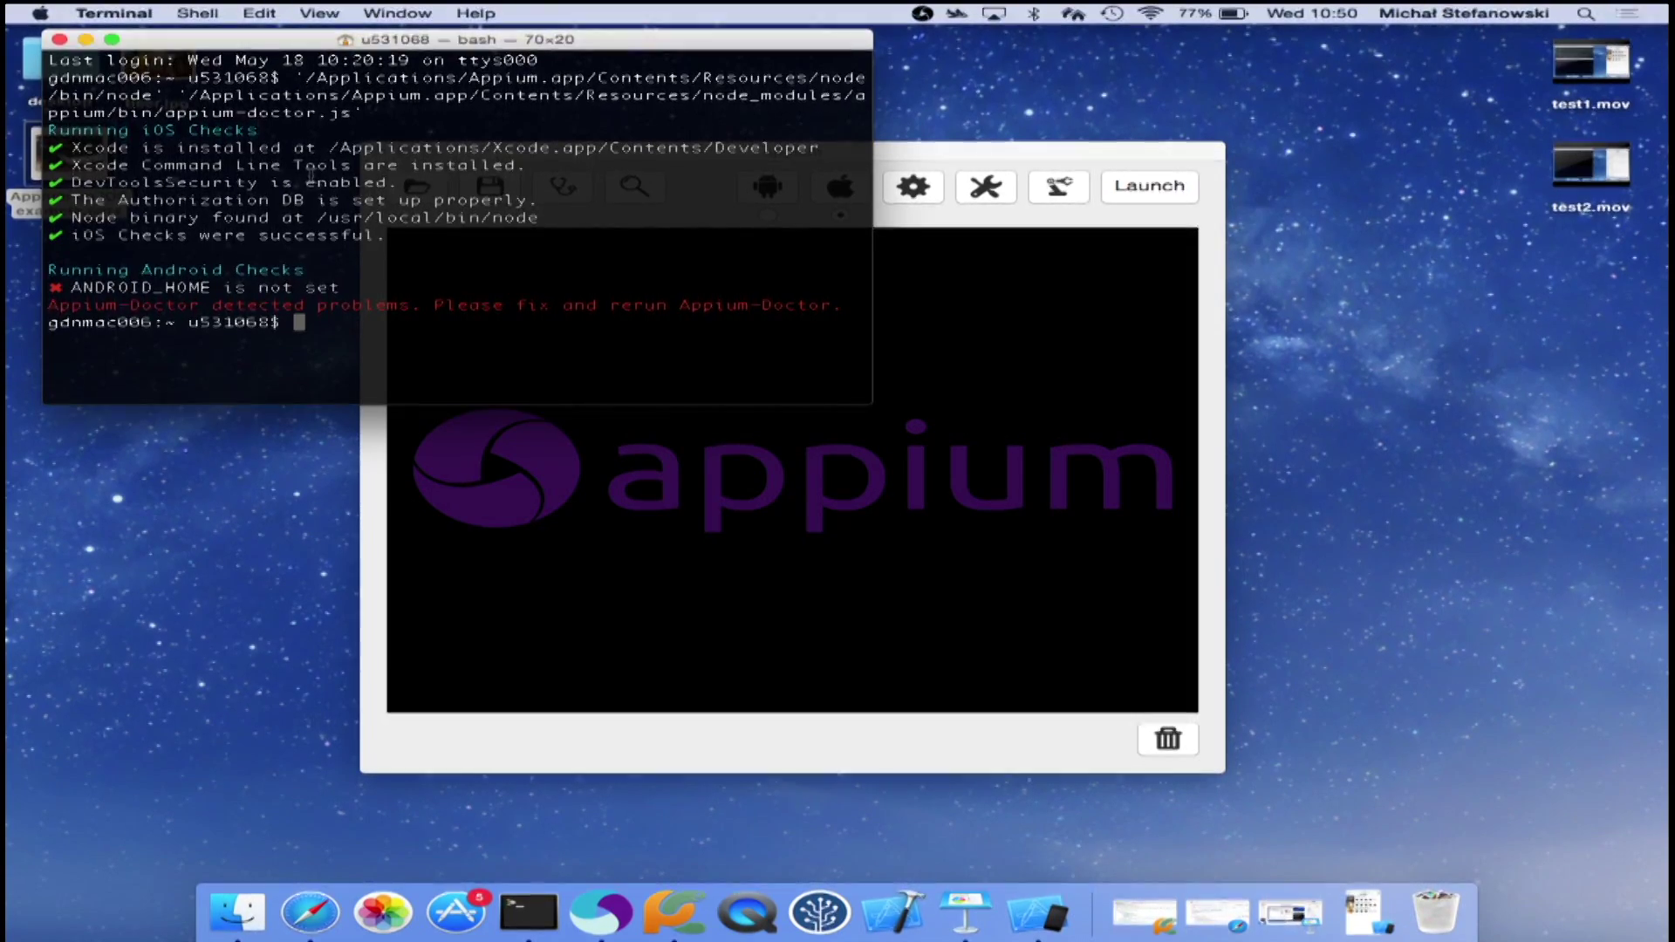
pyautogui.moveTo(384, 237); pyautogui.dragTo(35, 131)
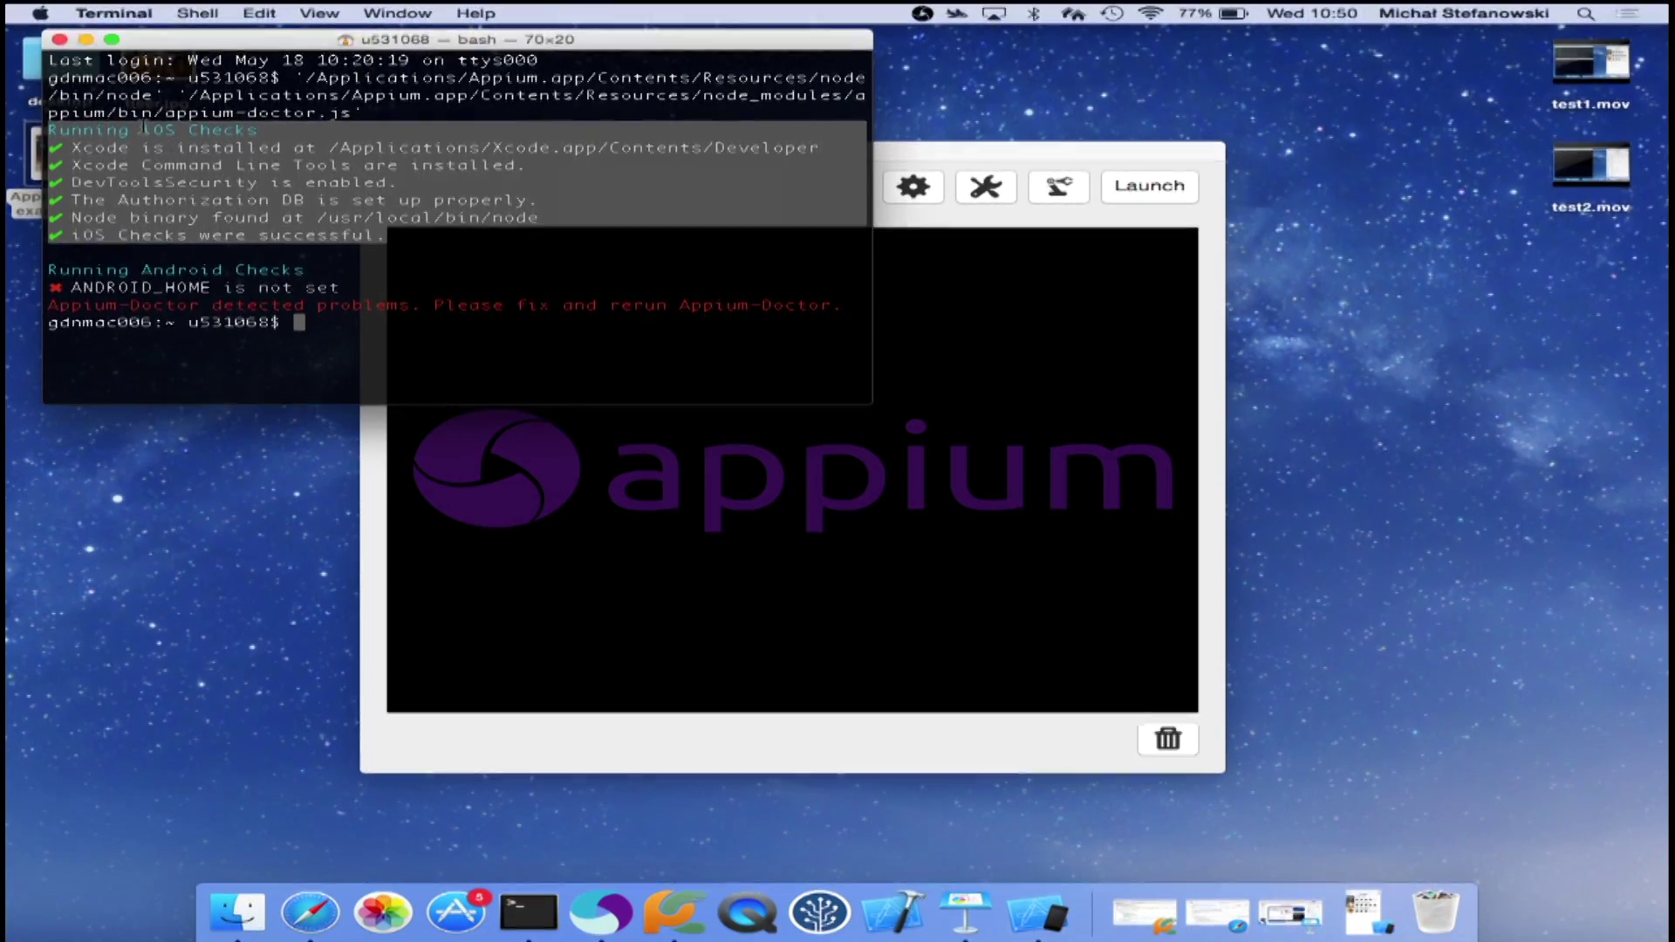
pyautogui.click(87, 40)
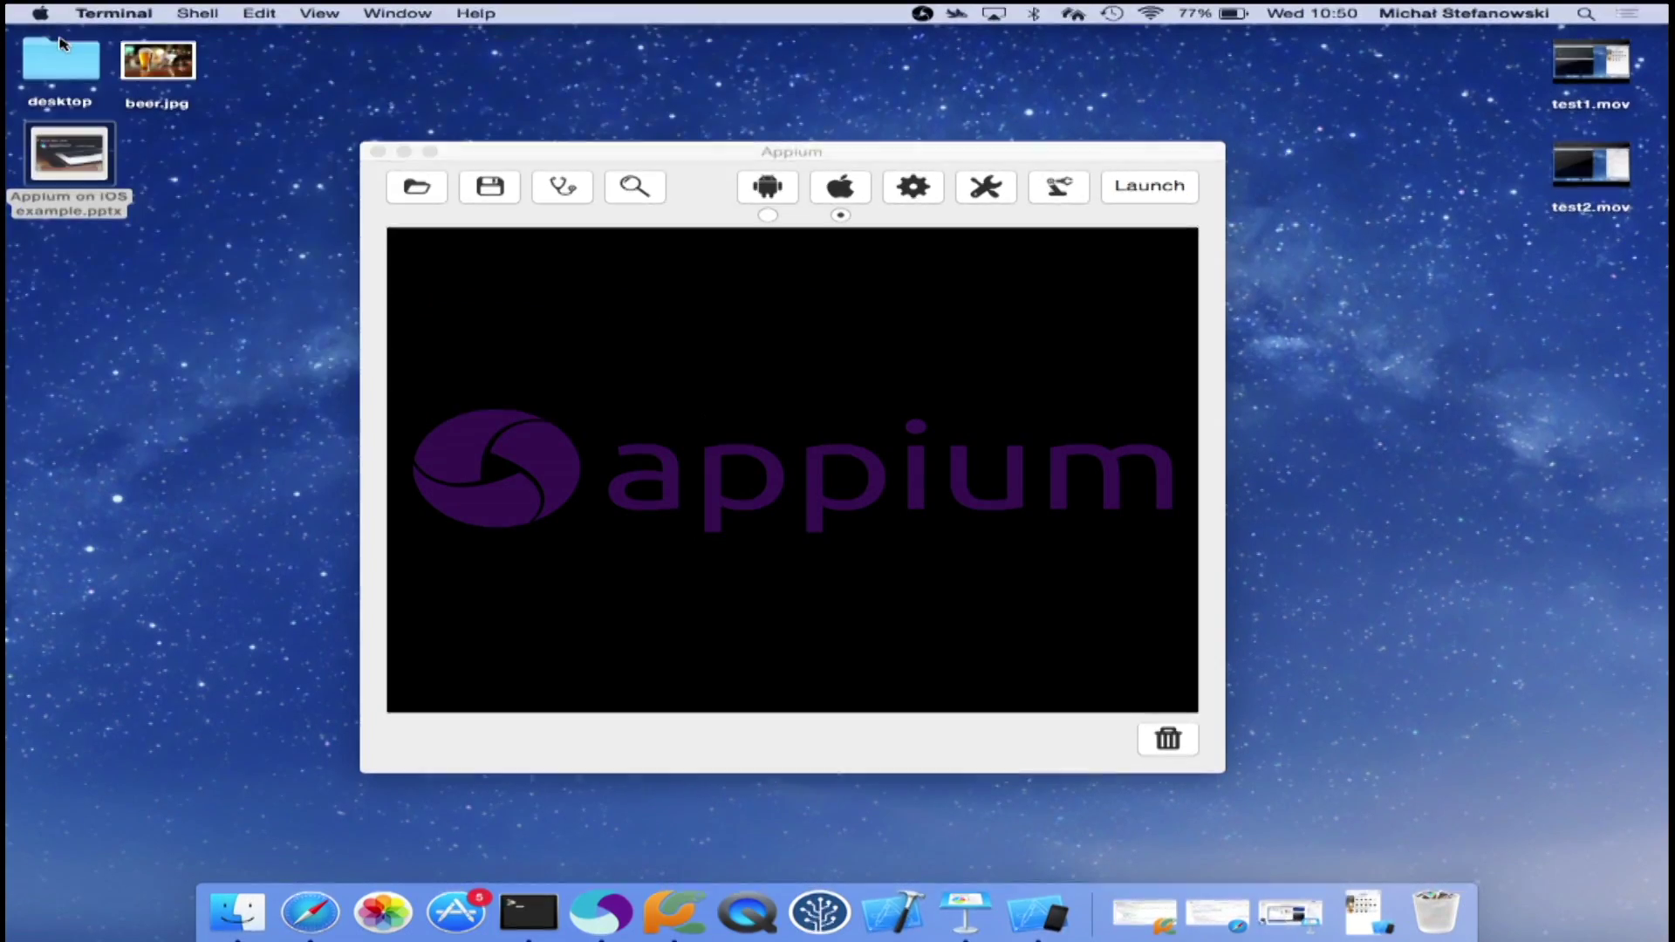
# - Review the basic iOS settings, including app path, forced device, platform version and reset options
pyautogui.click(825, 188)
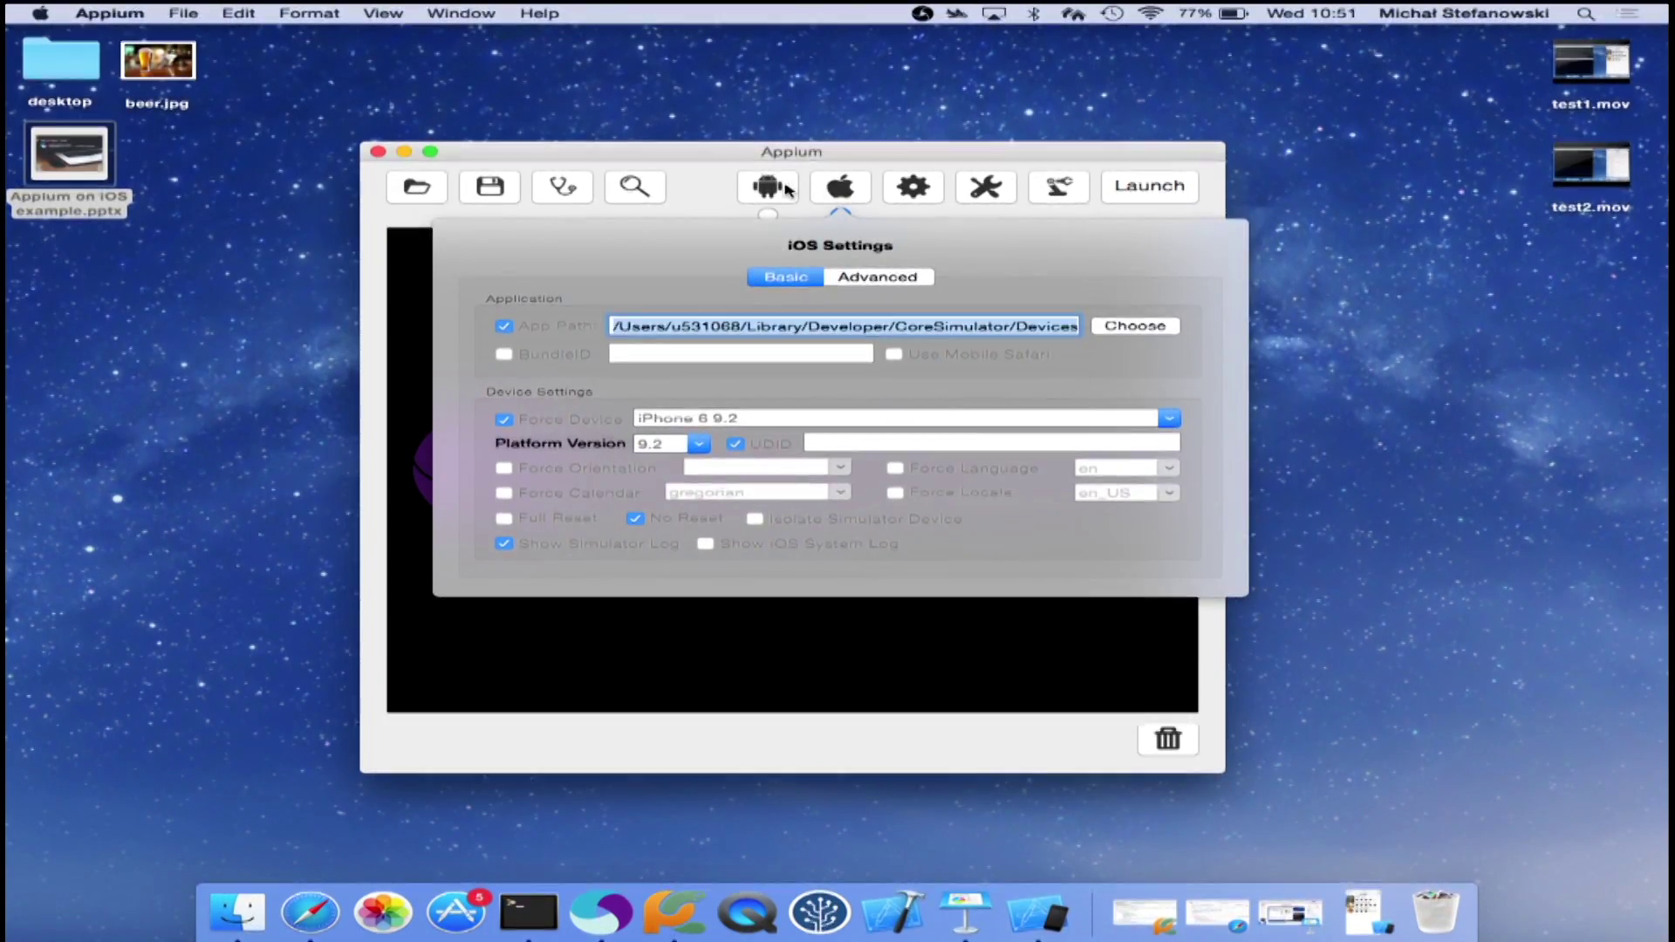
pyautogui.click(787, 189)
pyautogui.click(834, 190)
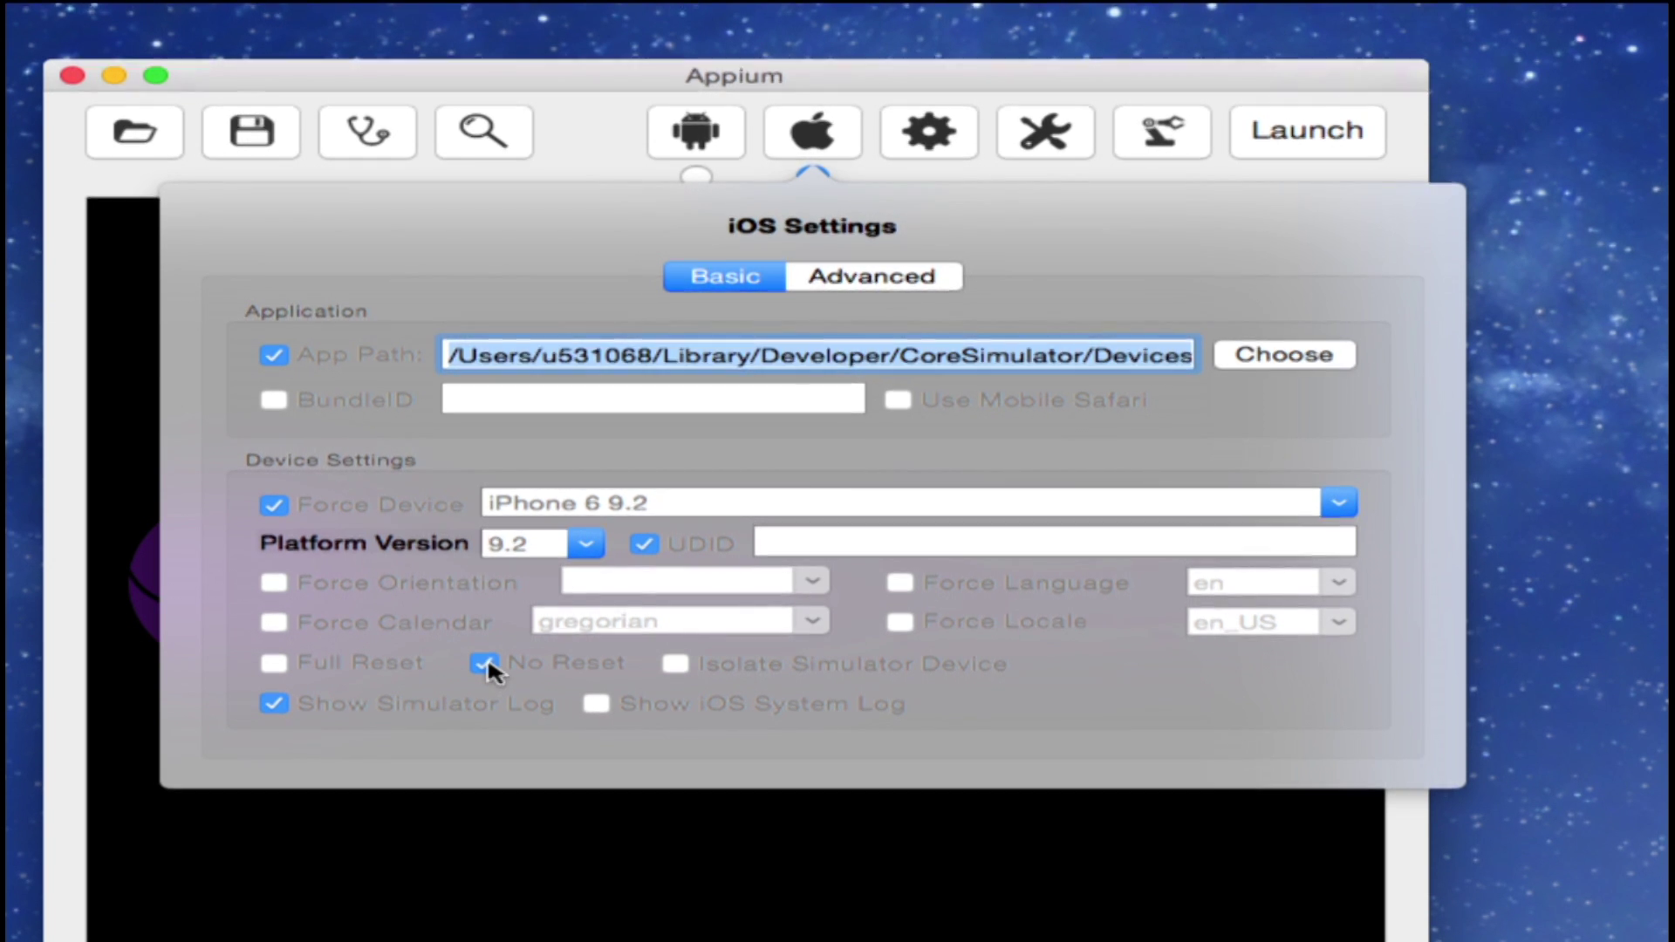
pyautogui.click(811, 132)
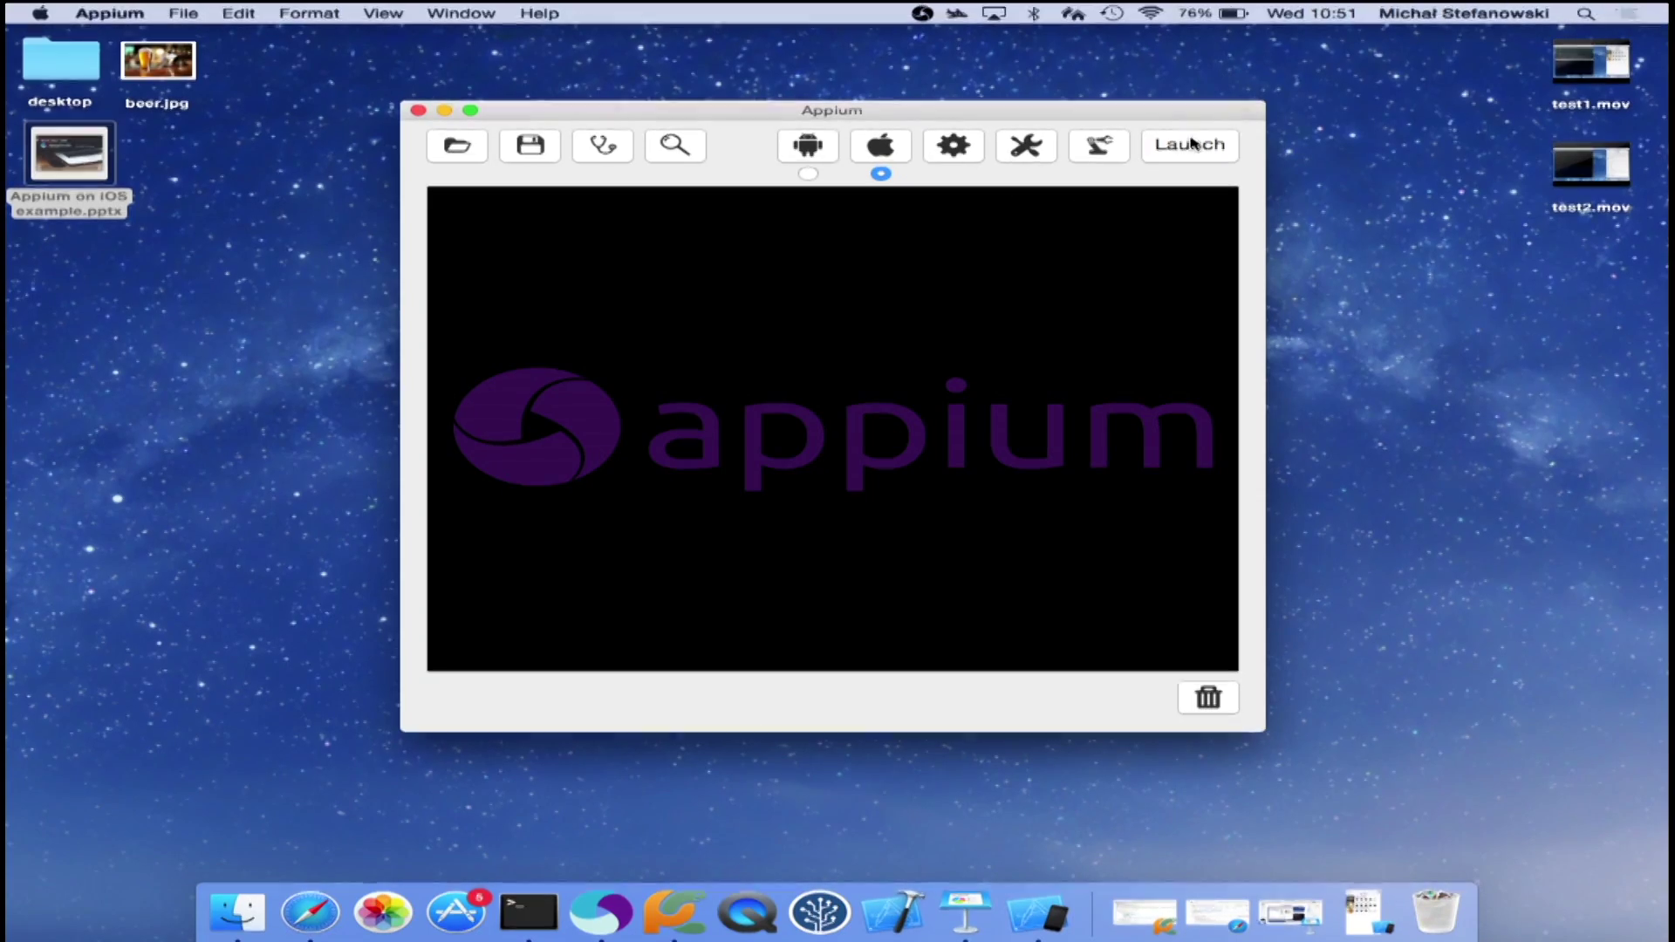
# - Launch the Appium server and open Appium Inspector for the FoodTracker app
pyautogui.click(1192, 144)
pyautogui.moveTo(1170, 112); pyautogui.dragTo(1484, 73)
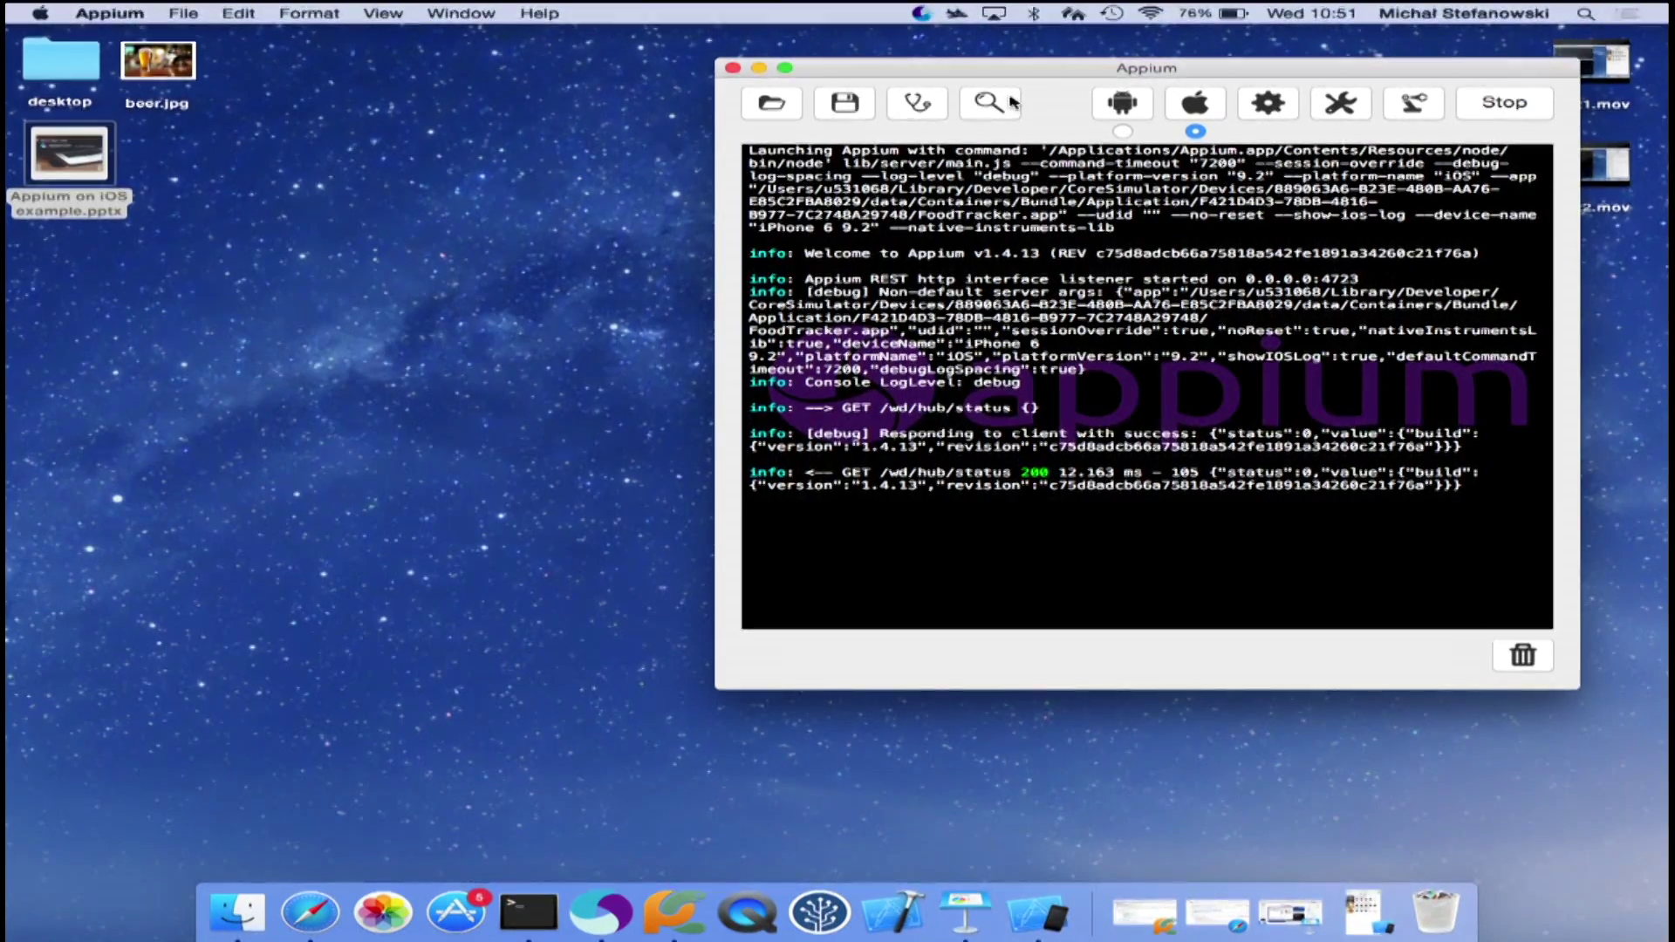
pyautogui.moveTo(1029, 76); pyautogui.dragTo(336, 53)
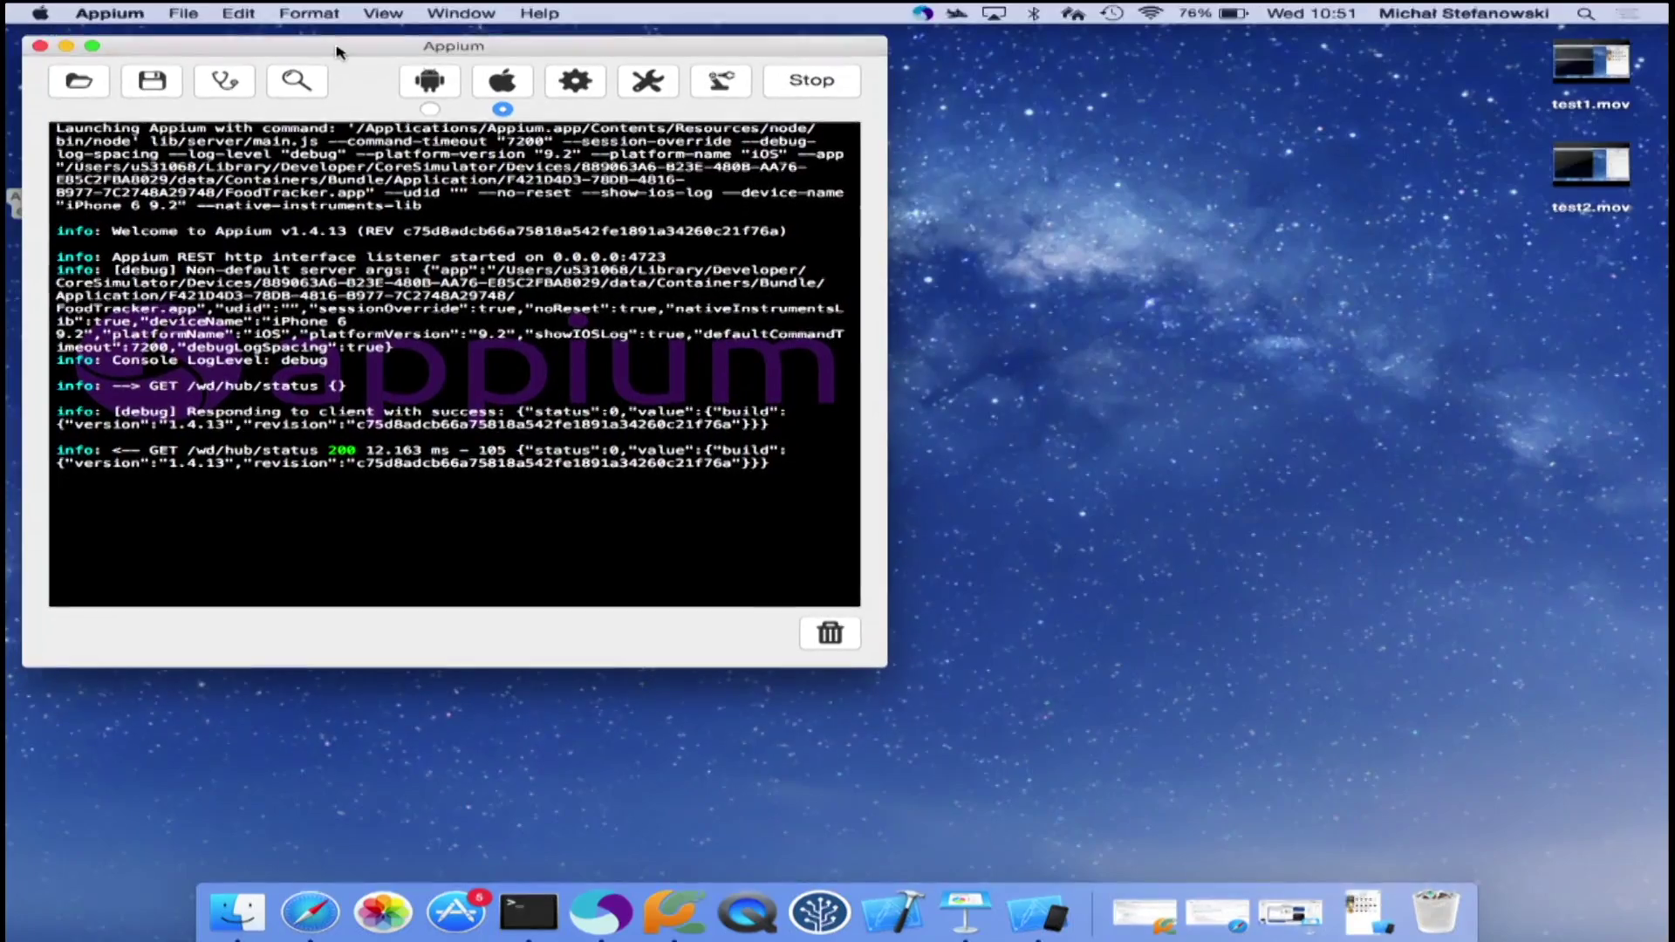
pyautogui.click(298, 80)
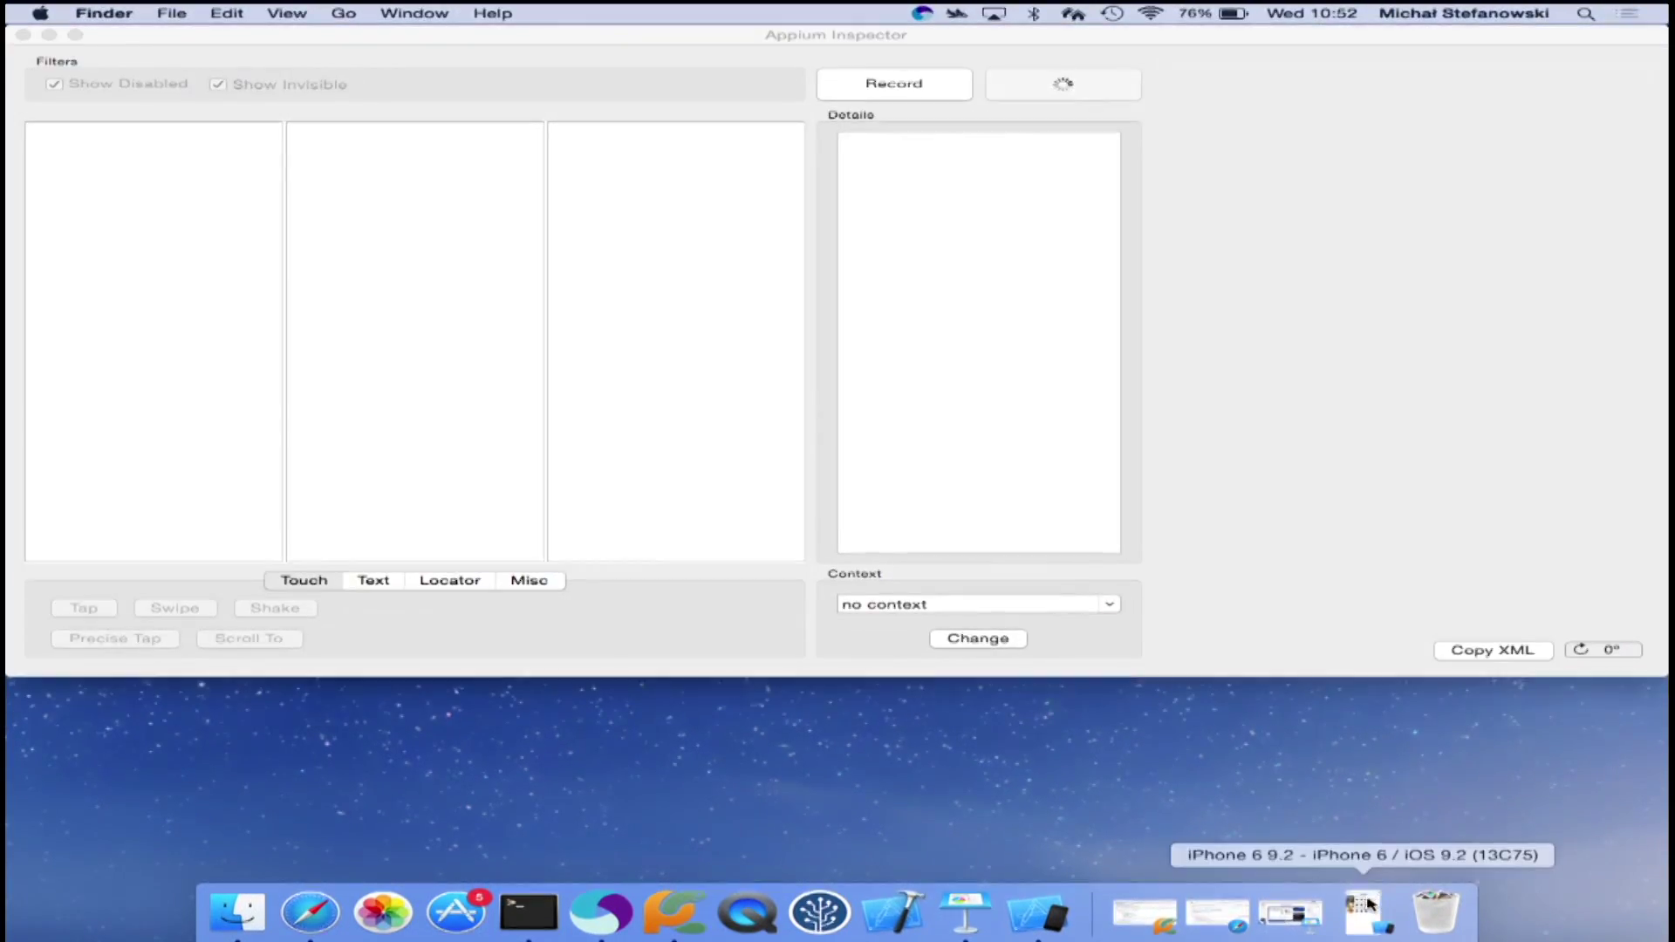
# - Restore the iPhone 6 simulator window, enlarge it to full scale, and refresh the app screenshot in Appium Inspector
pyautogui.click(1365, 912)
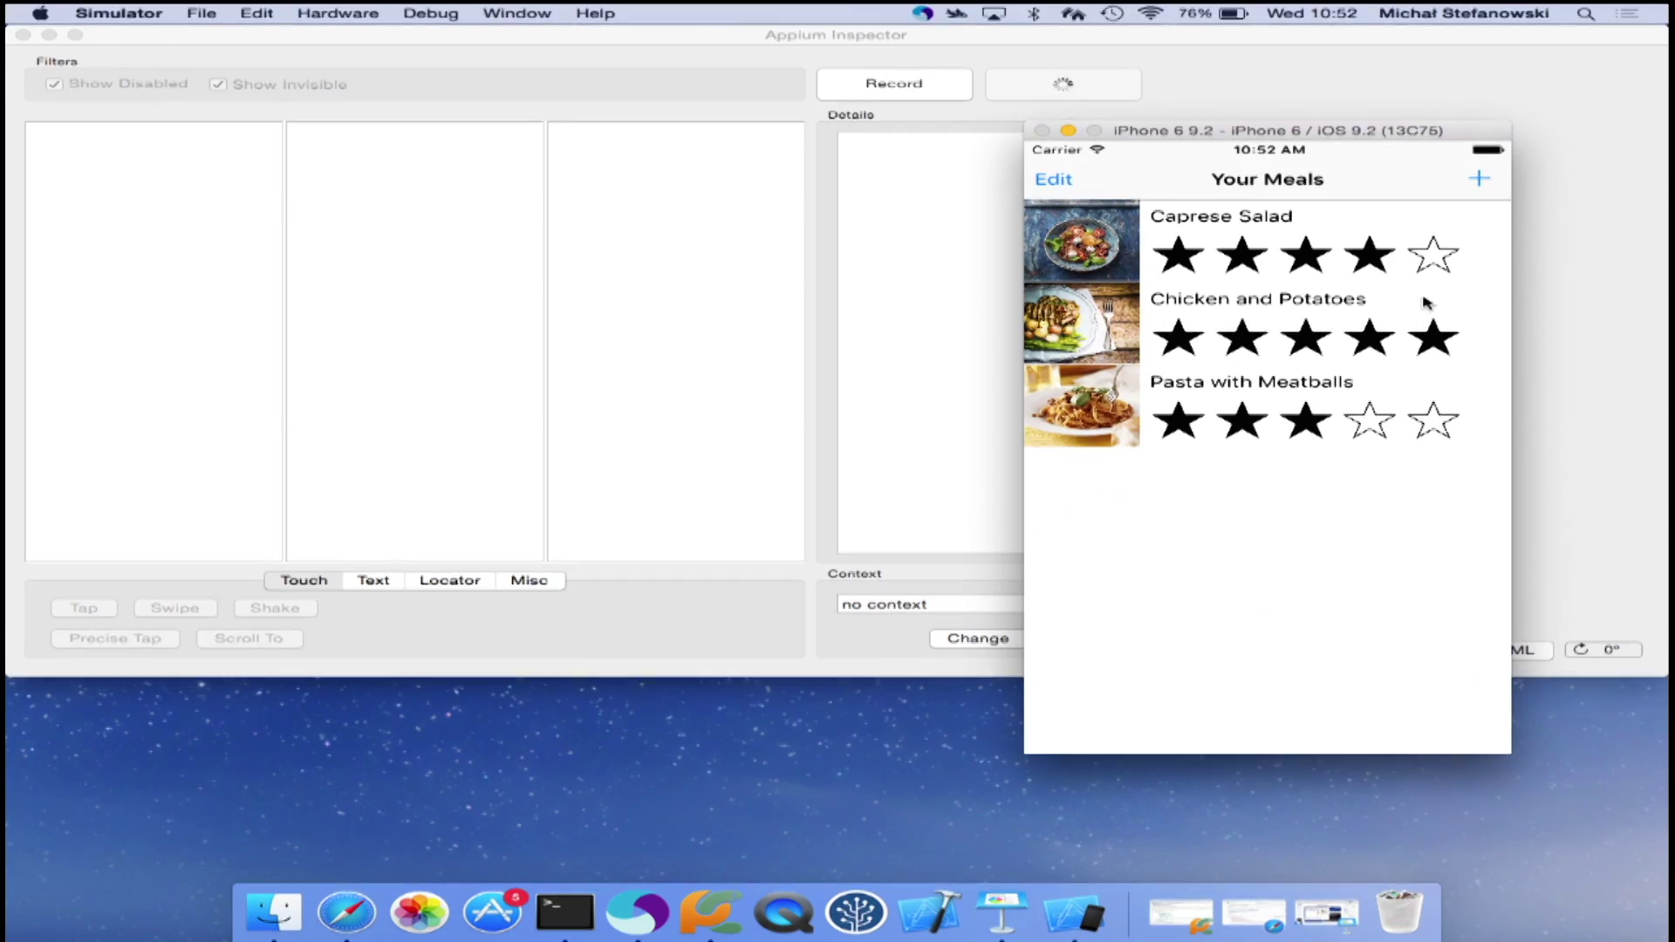
pyautogui.moveTo(1290, 136); pyautogui.dragTo(327, 209)
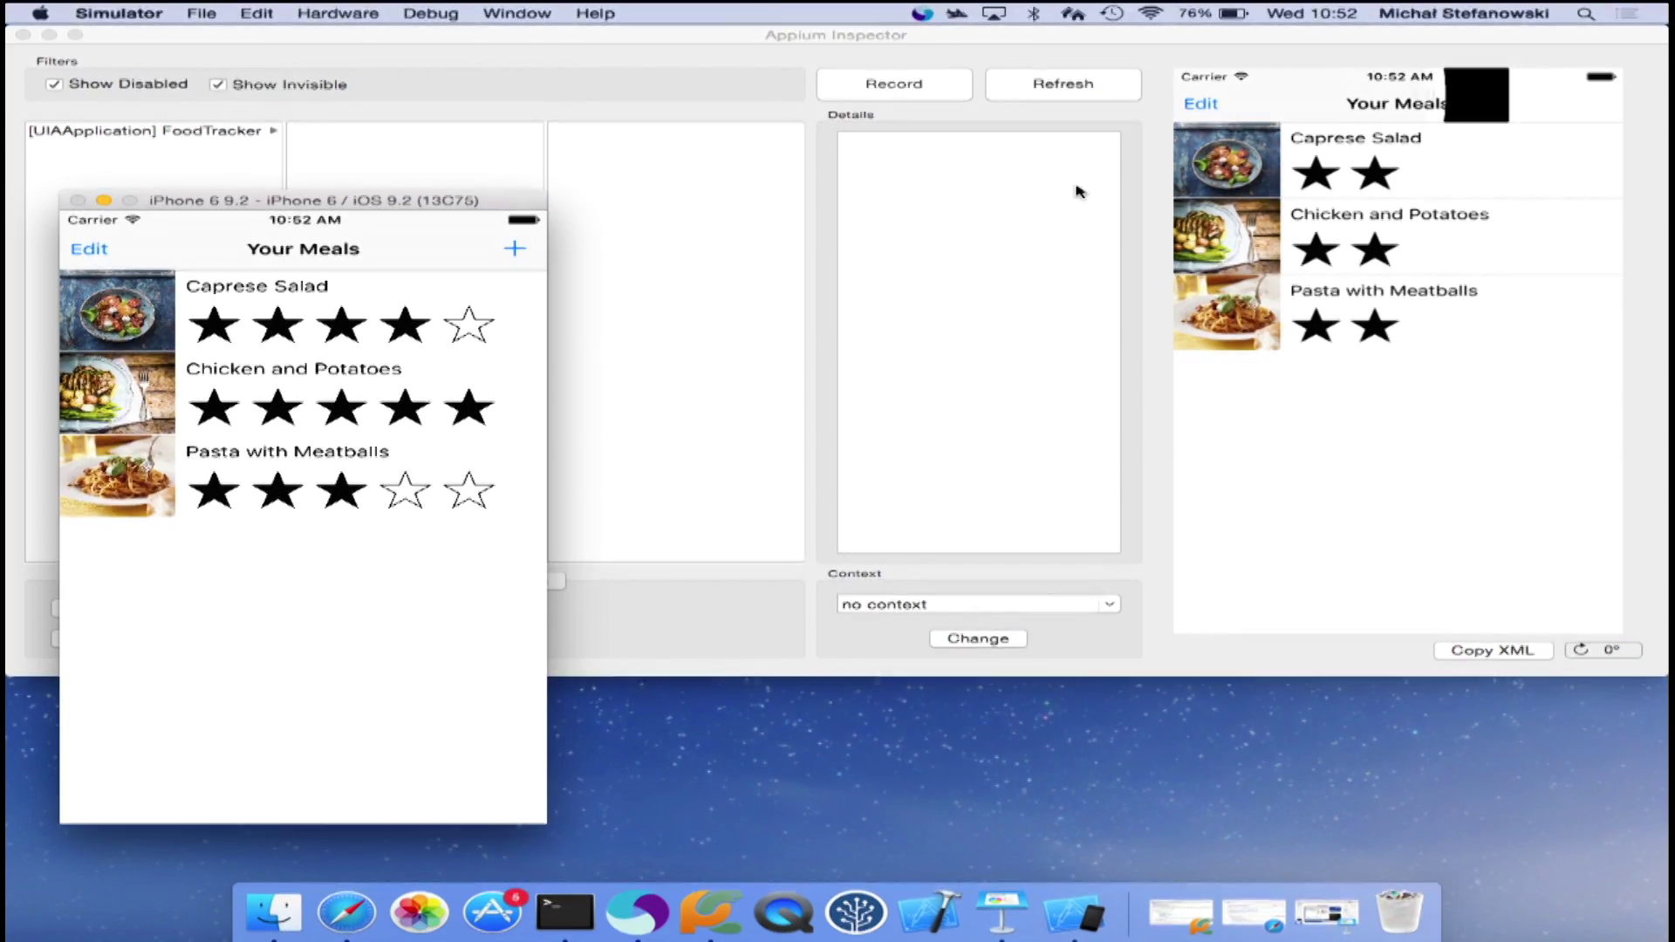
pyautogui.moveTo(506, 205); pyautogui.dragTo(541, 124)
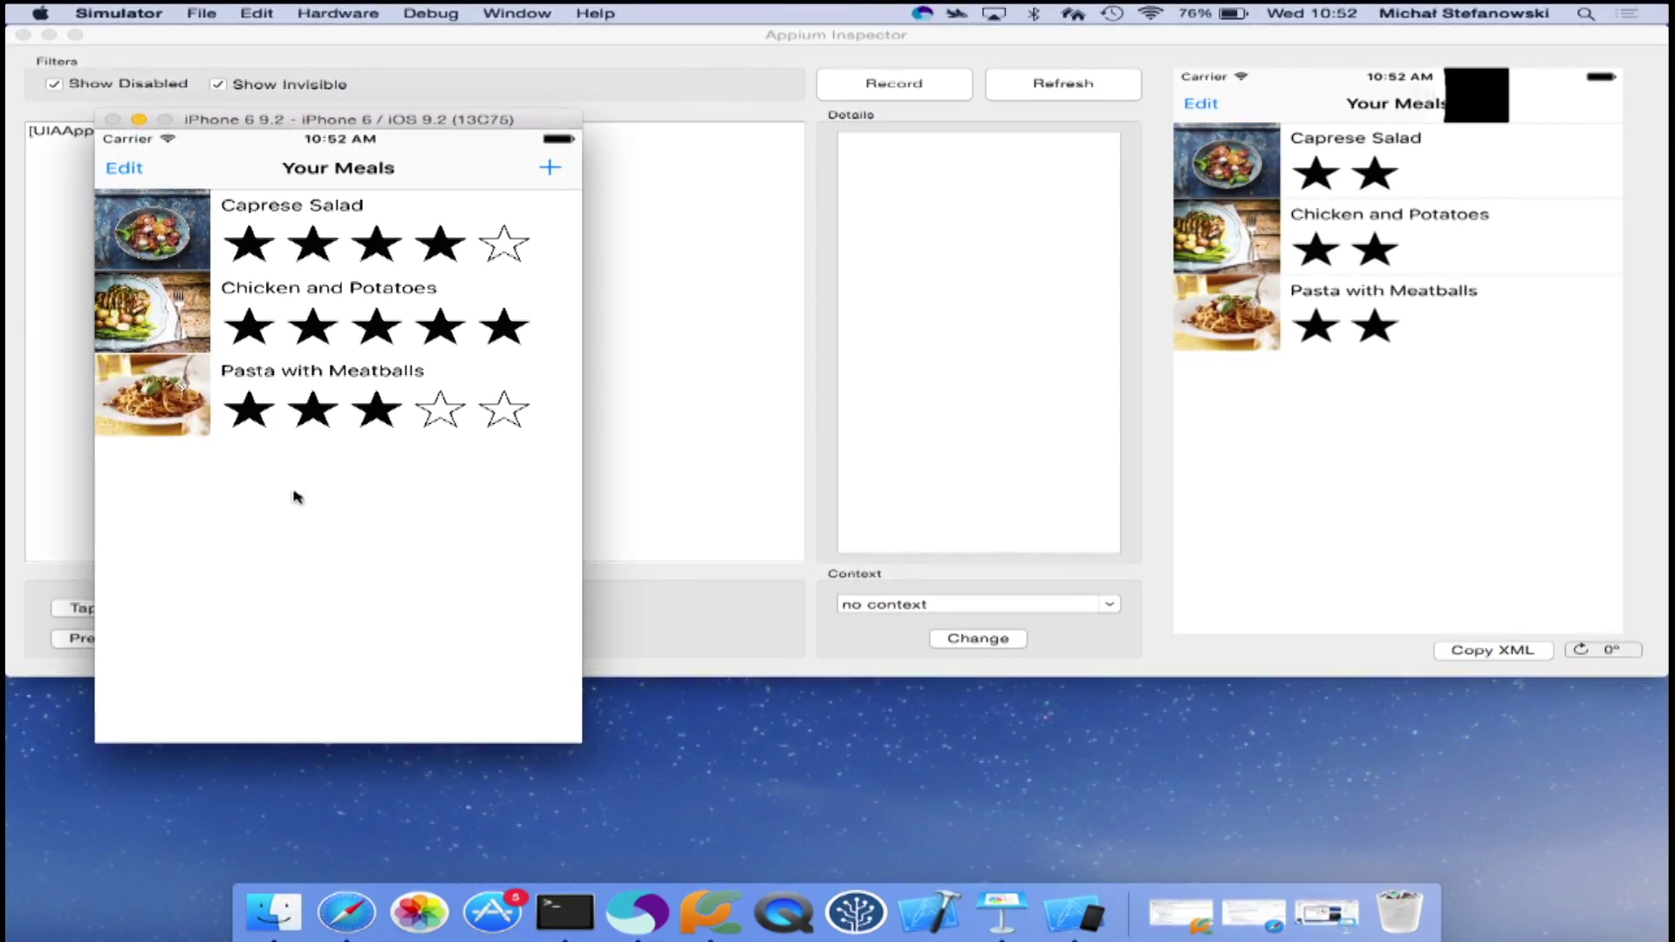
pyautogui.press('alt')
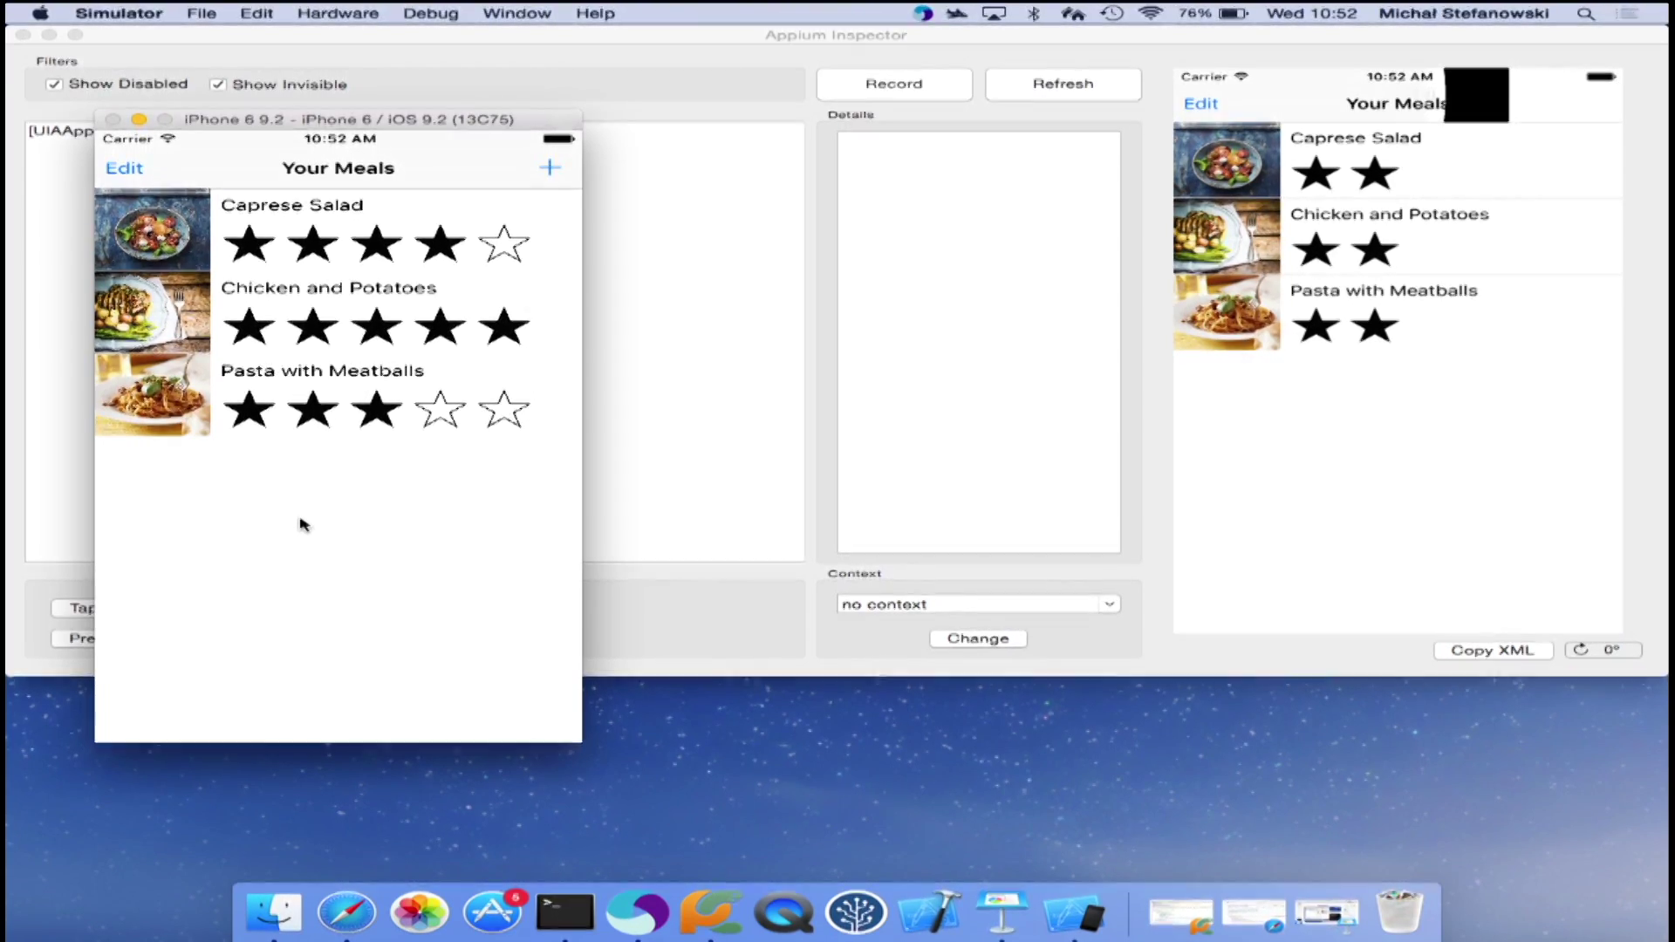
pyautogui.press('super+1')
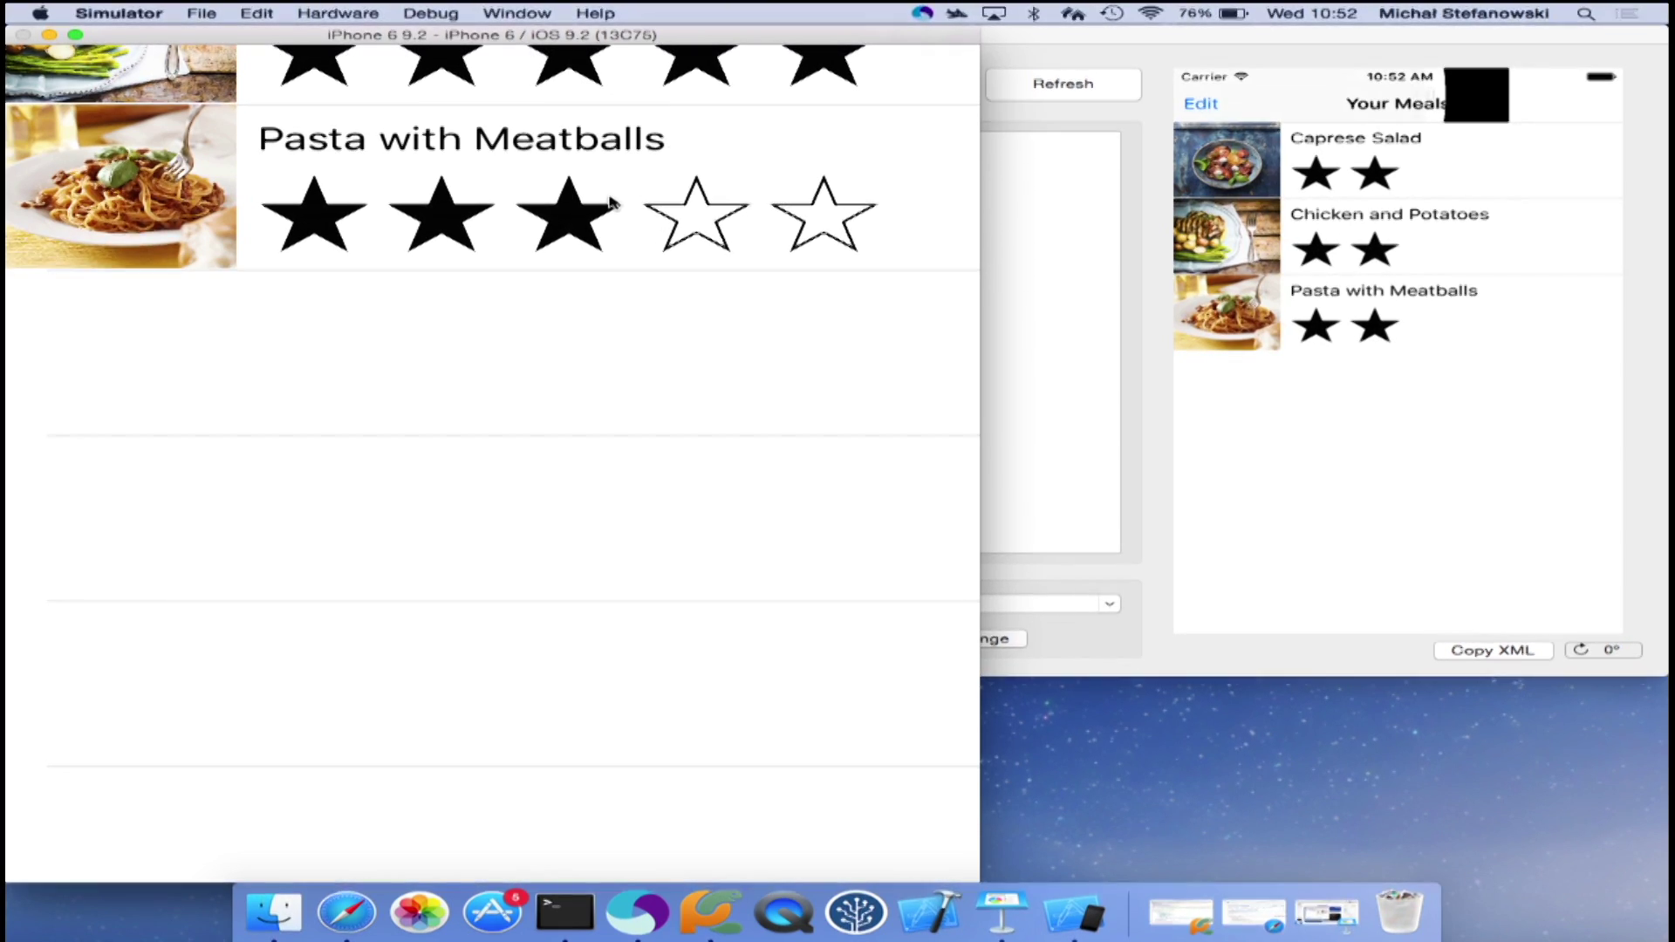
pyautogui.click(1139, 422)
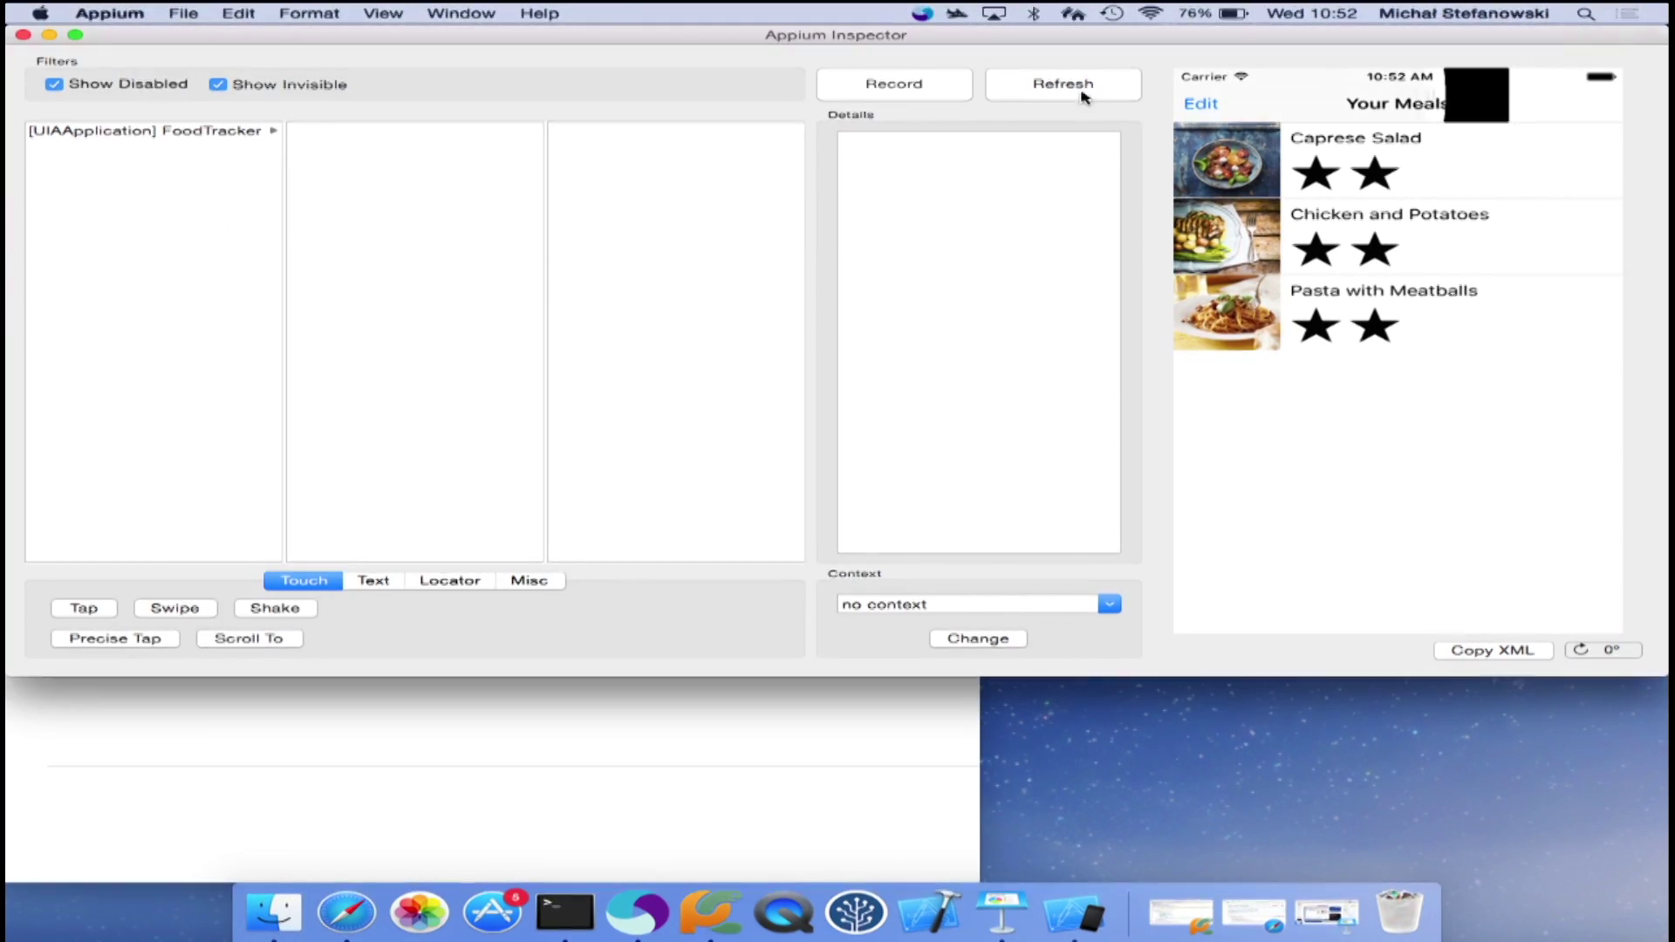
pyautogui.click(1080, 84)
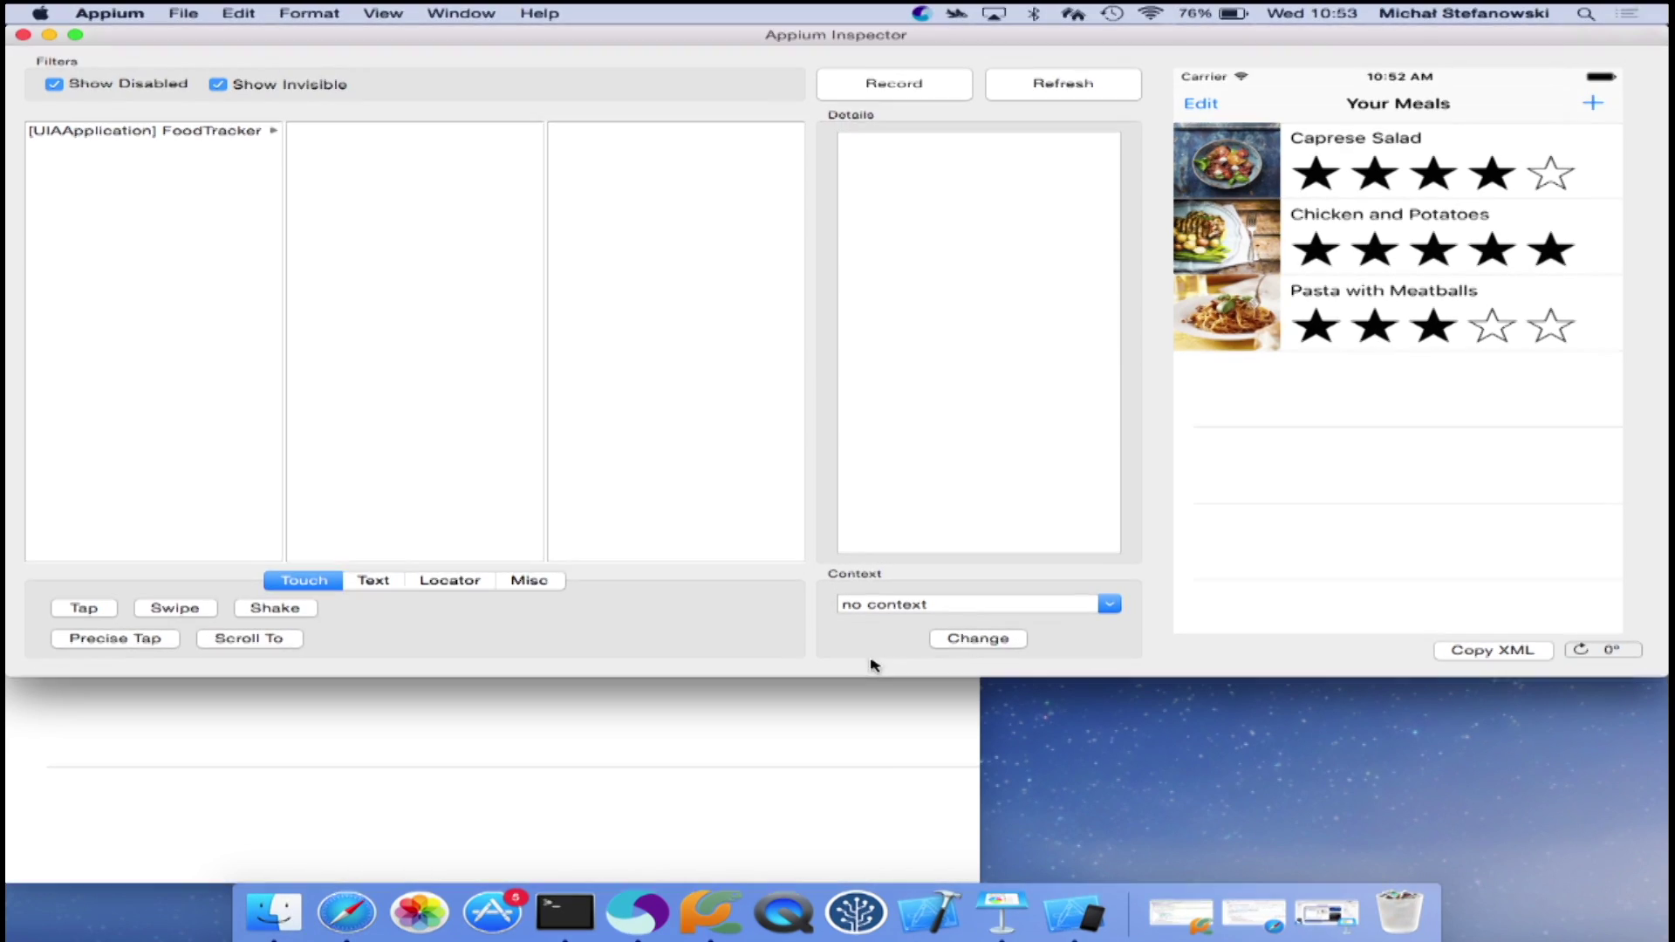
# - Inspect the FoodTracker application element, its first UIAWindow, and that window's navigation bar, table view and toolbar
pyautogui.click(200, 133)
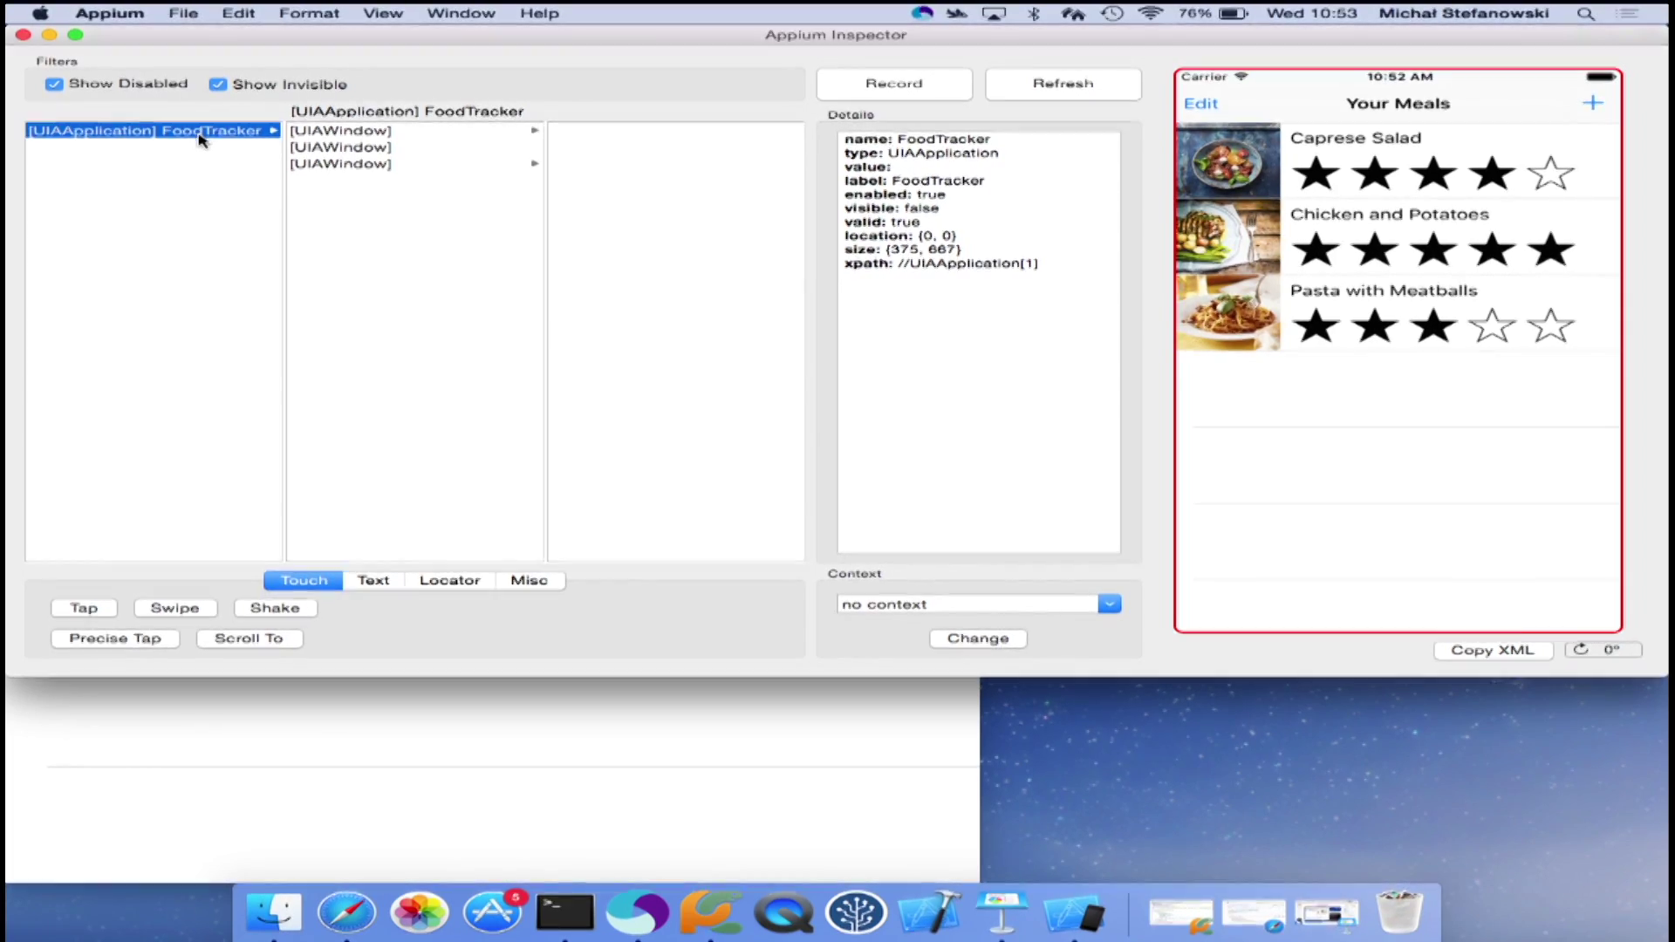
pyautogui.press('Right')
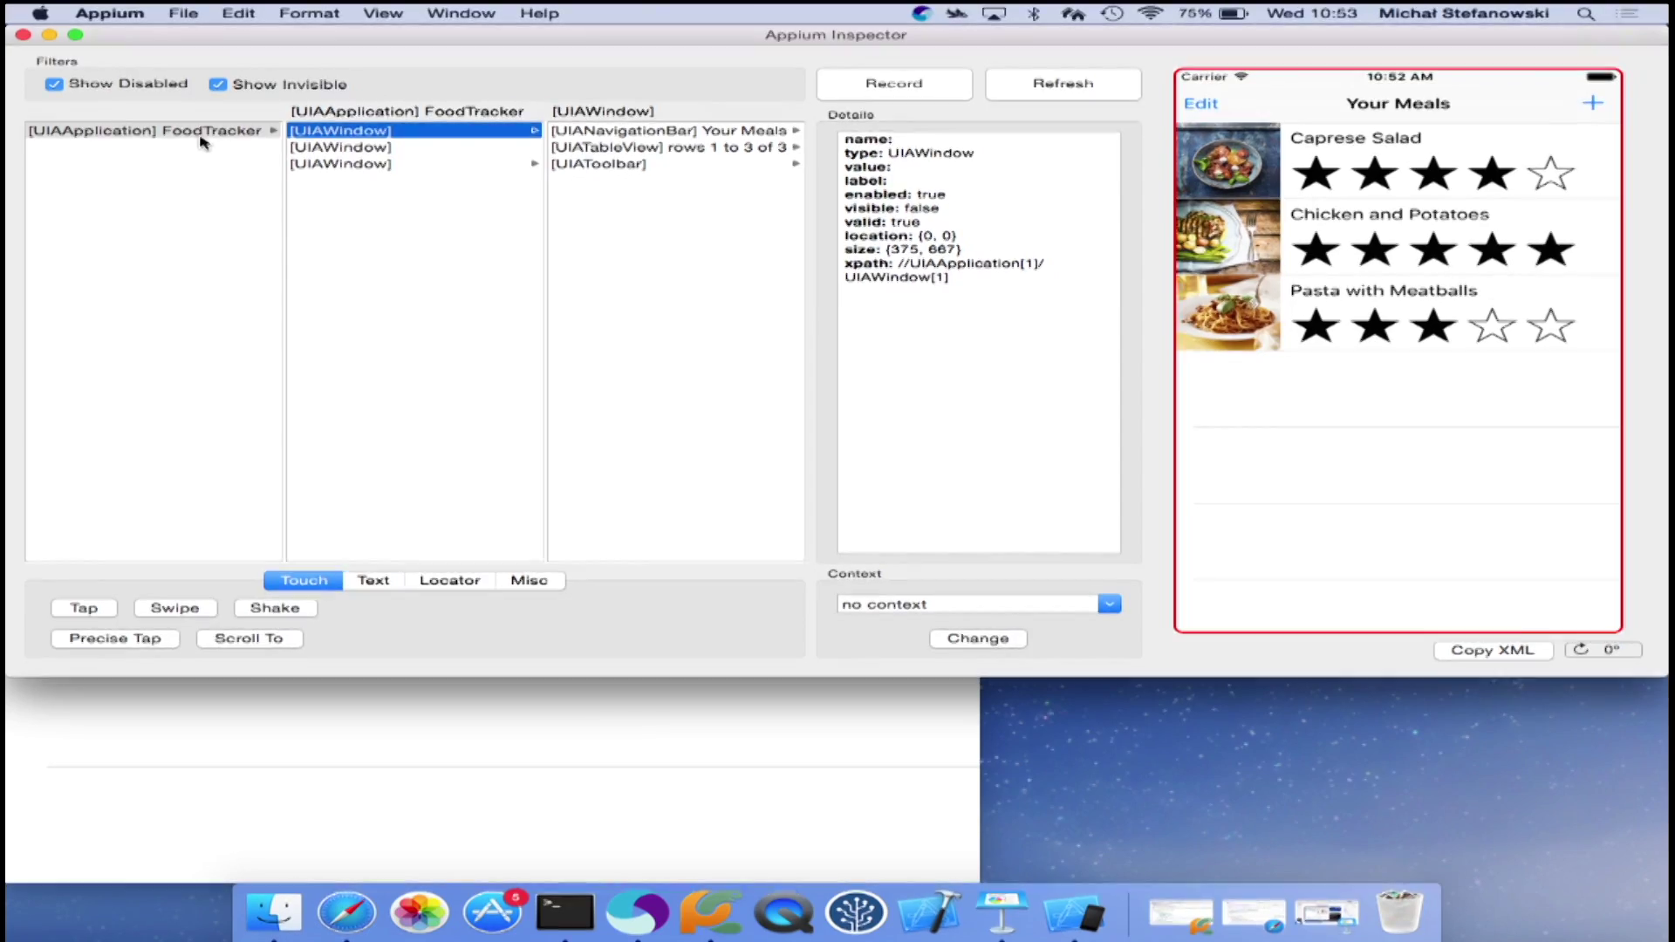
pyautogui.press('Right')
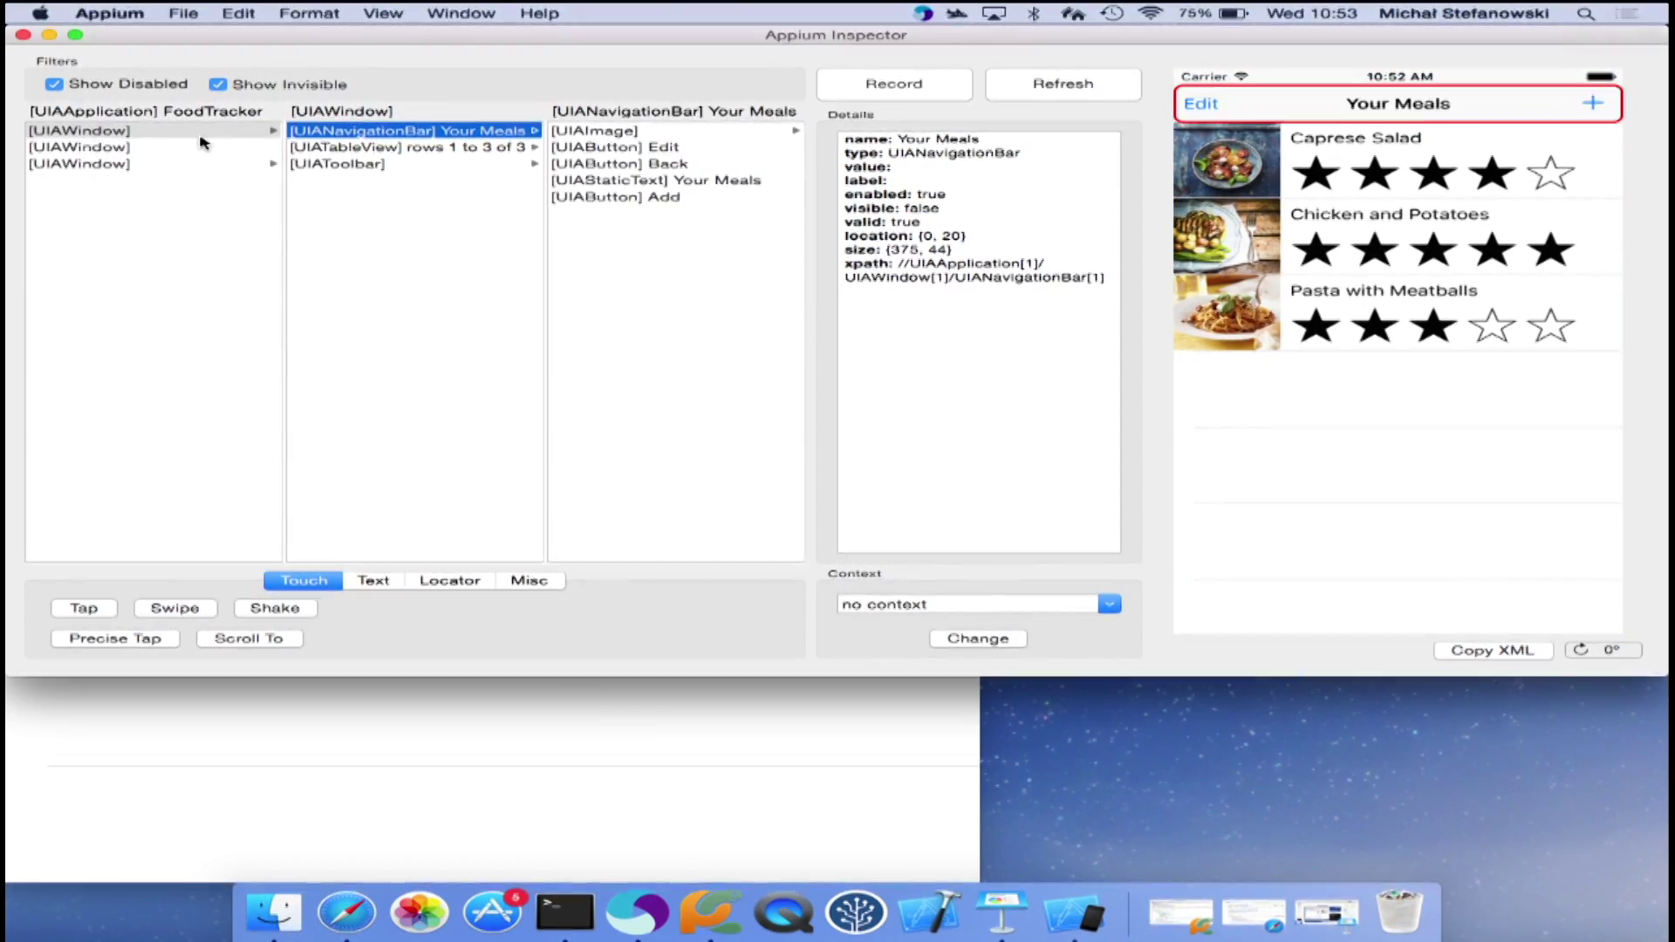
pyautogui.press('Down')
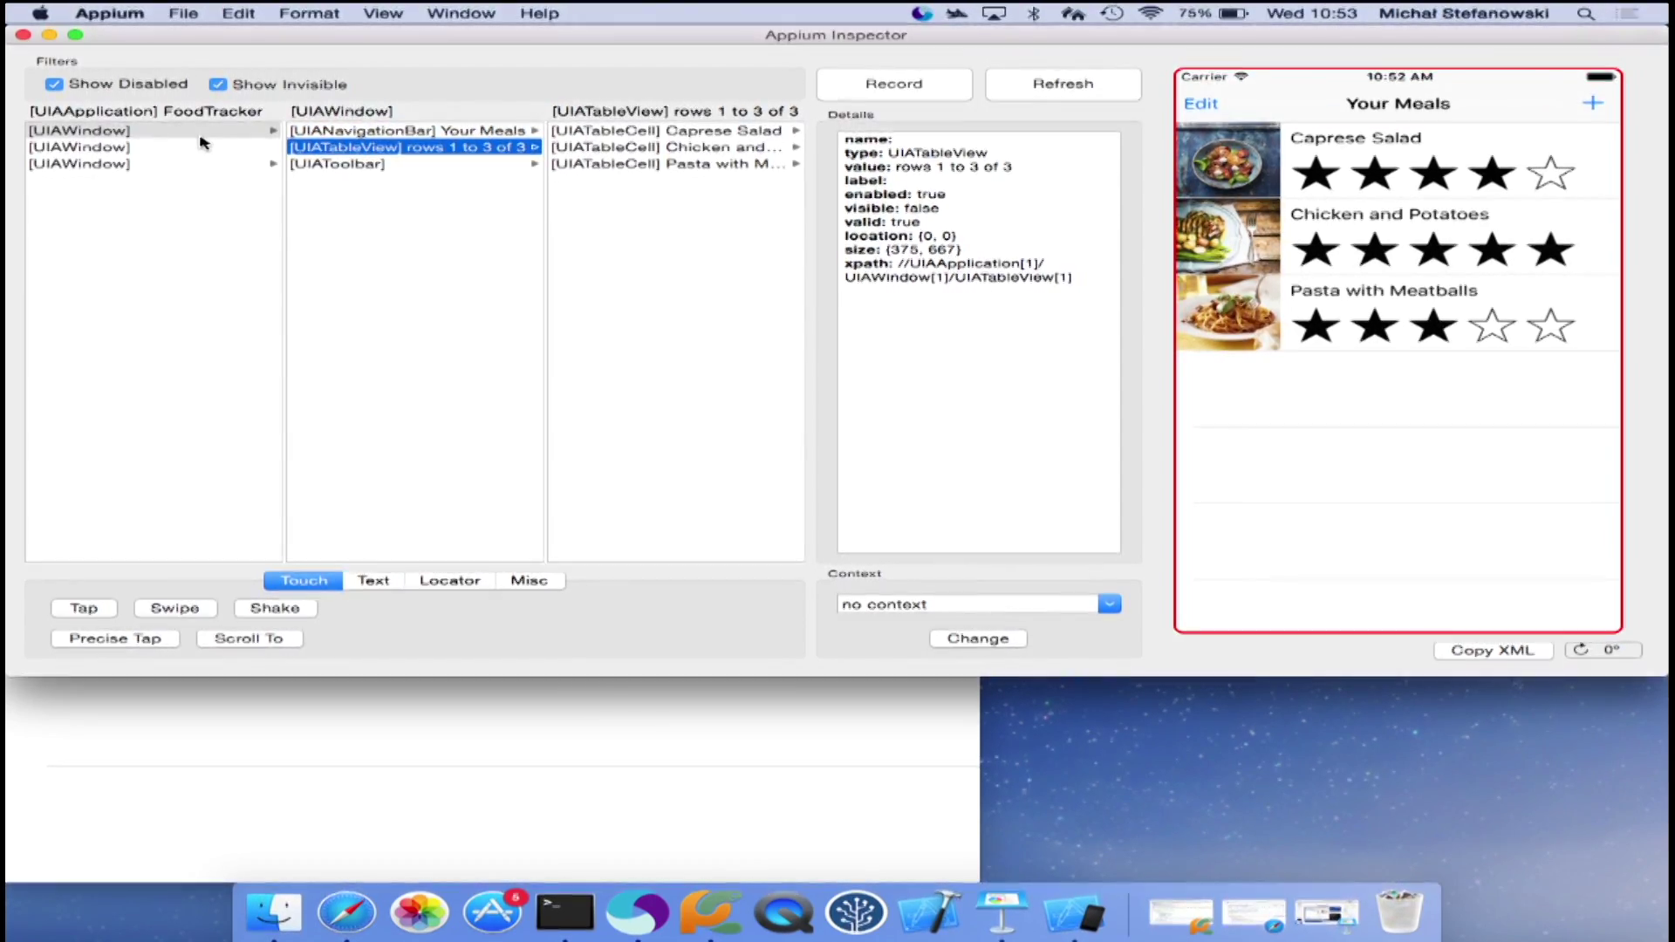
pyautogui.press('Down')
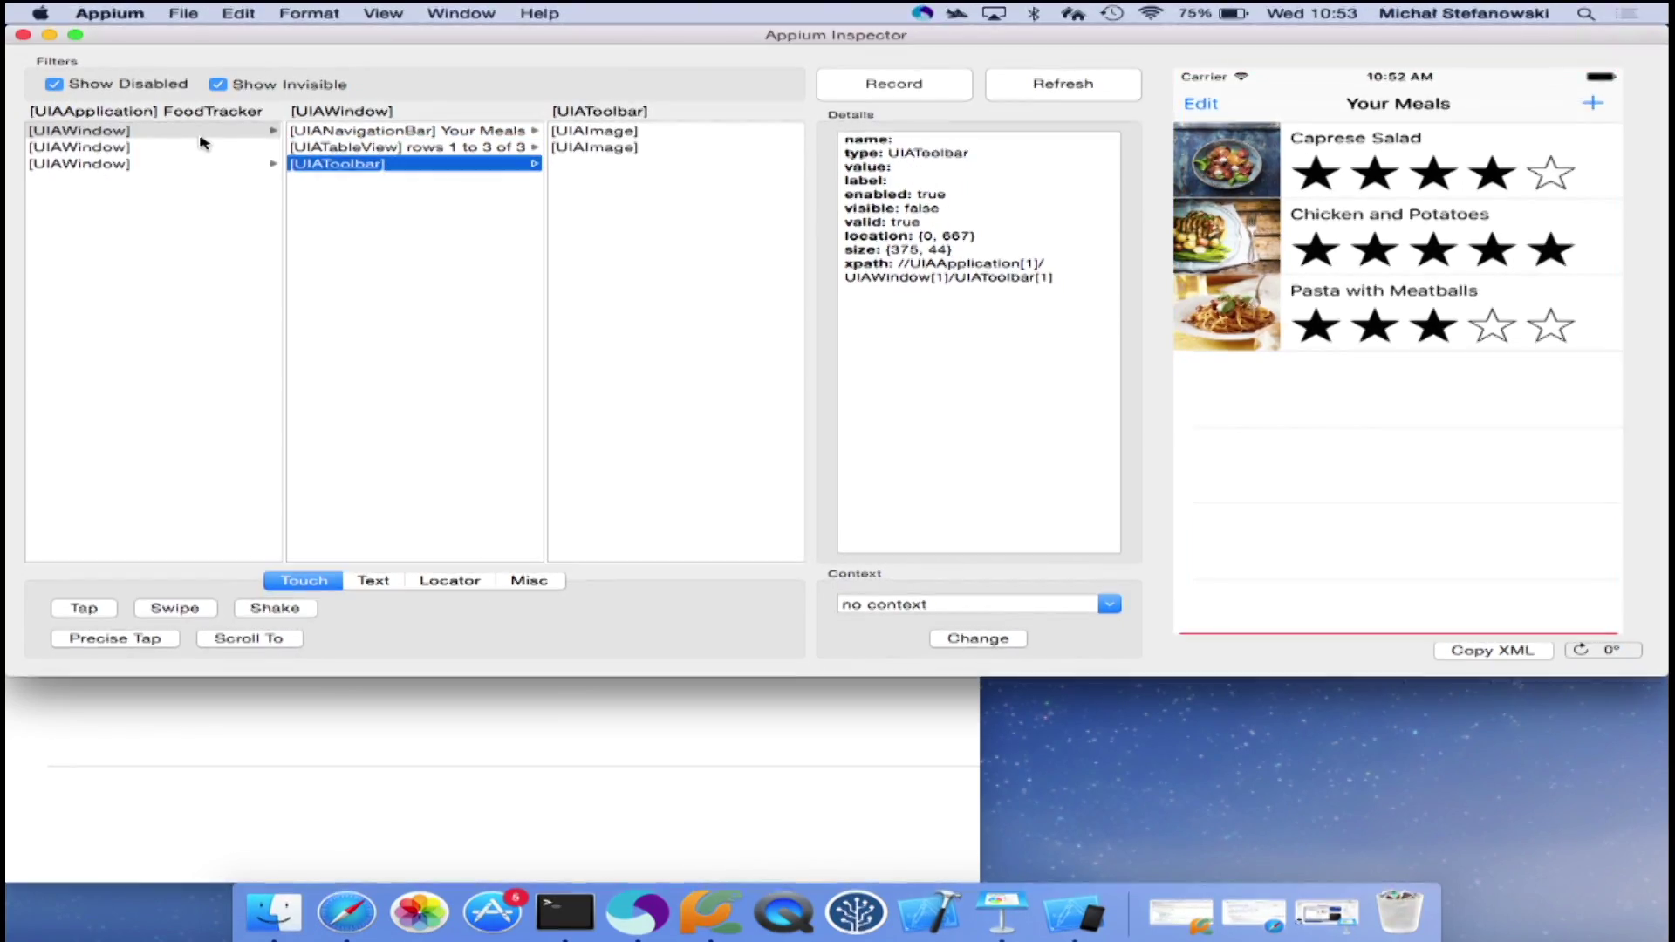
# - Inspect the table view's cells for Caprese Salad, Chicken and Potatoes, and Pasta with Meatballs
pyautogui.press('Up')
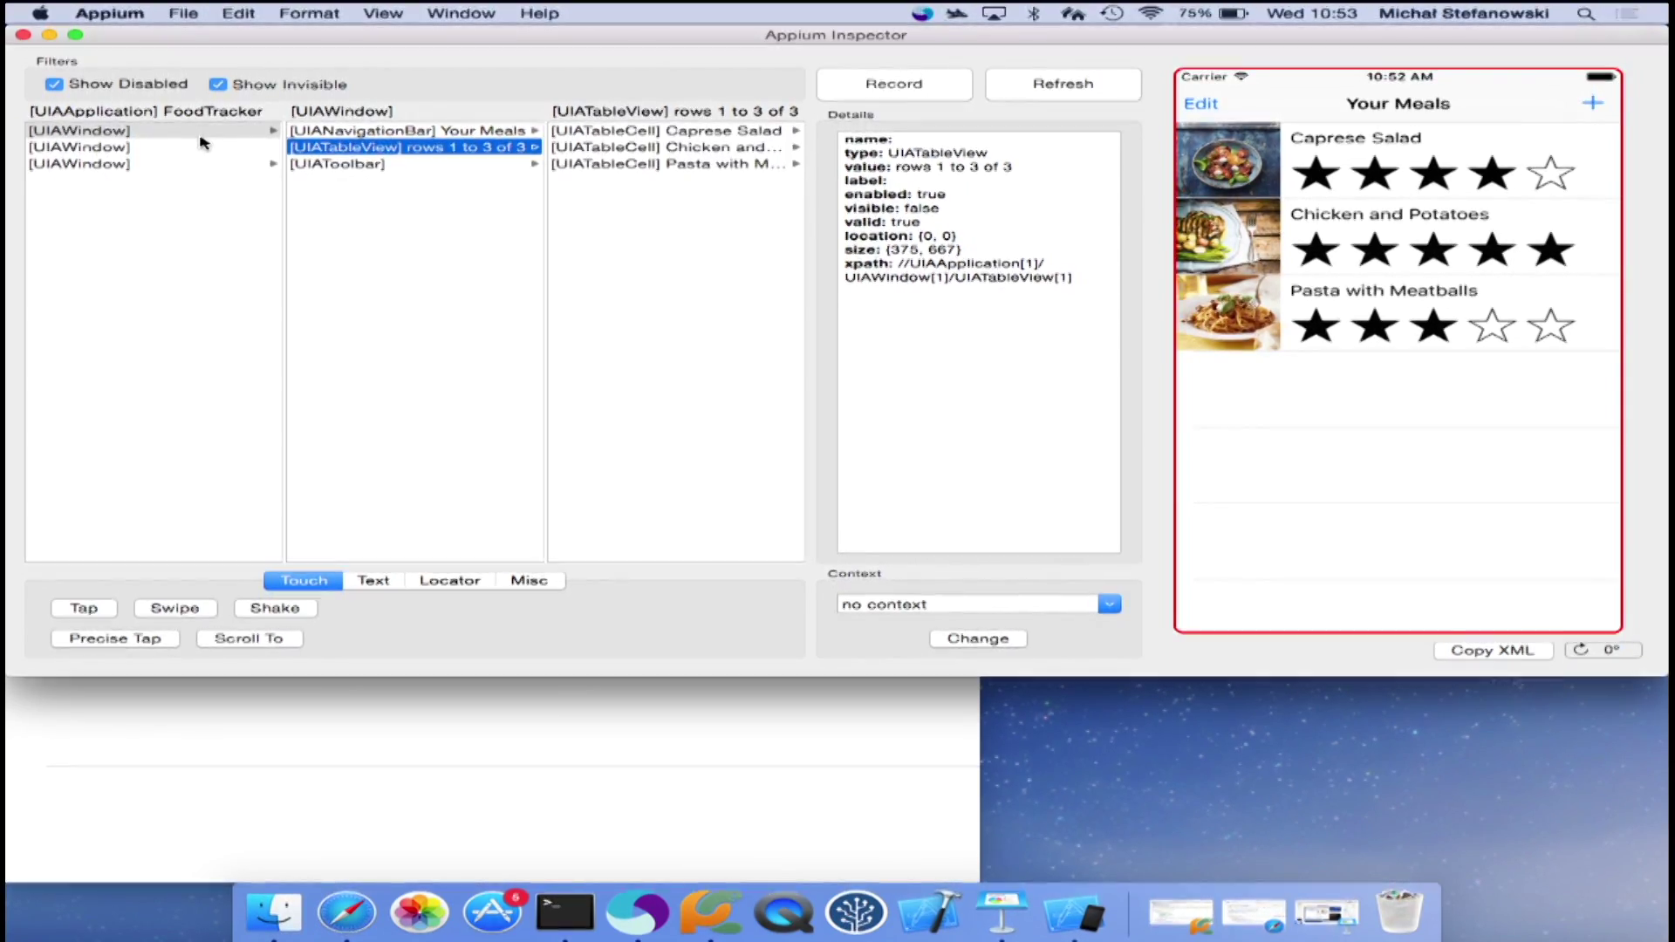
pyautogui.press('Right')
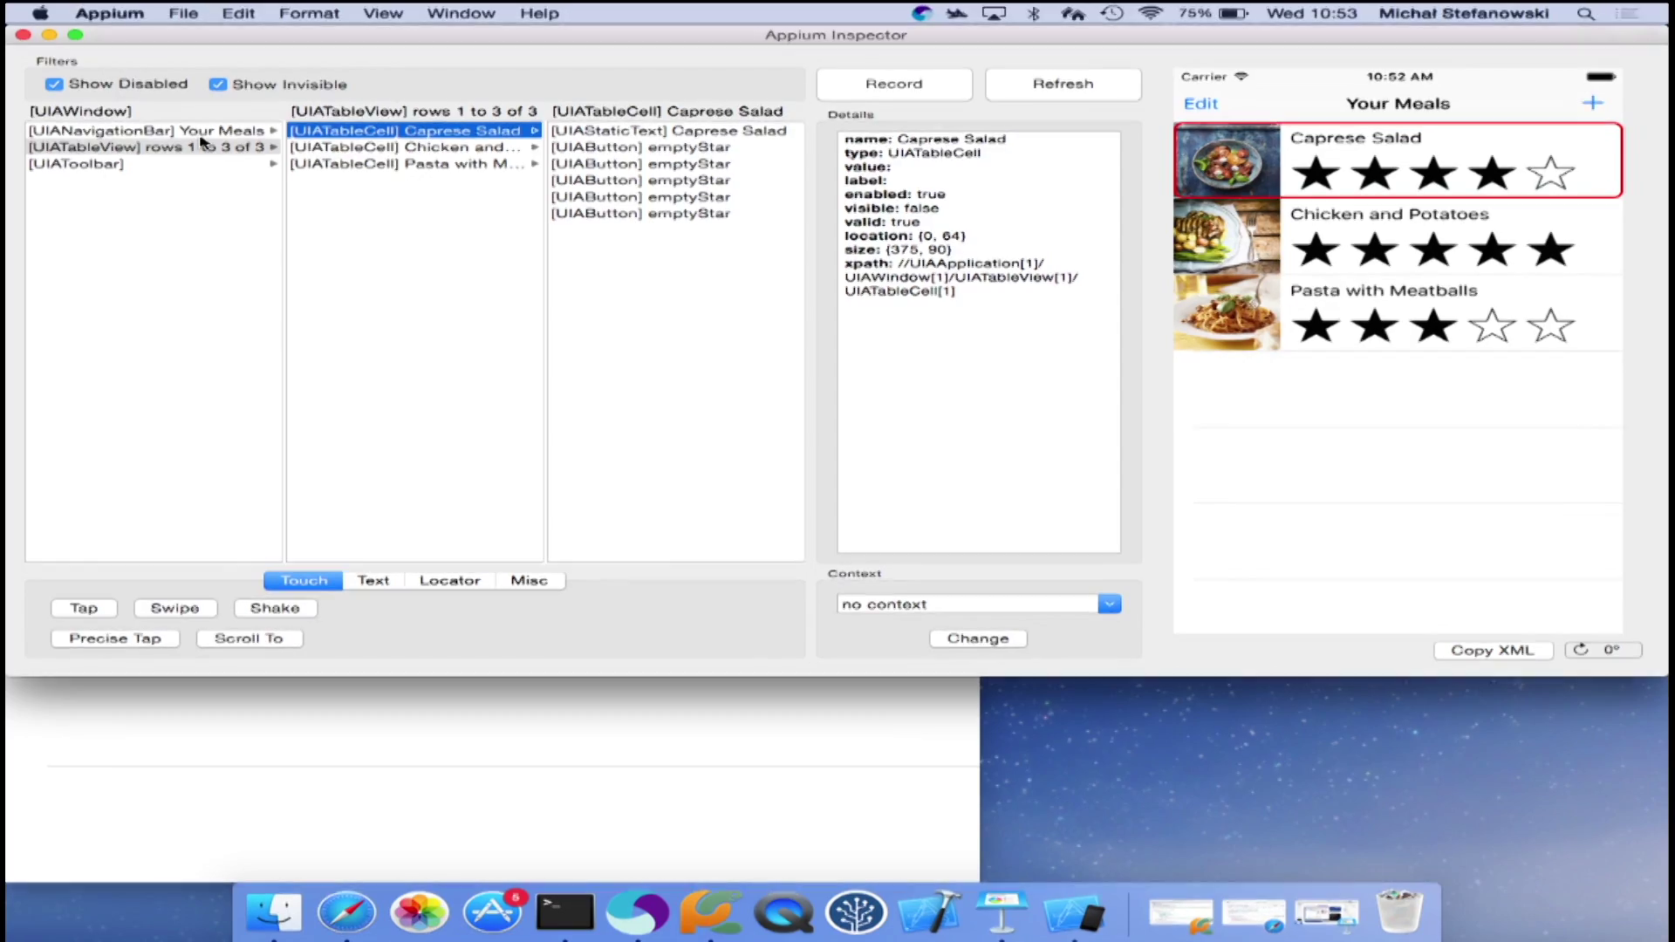
pyautogui.press('Down')
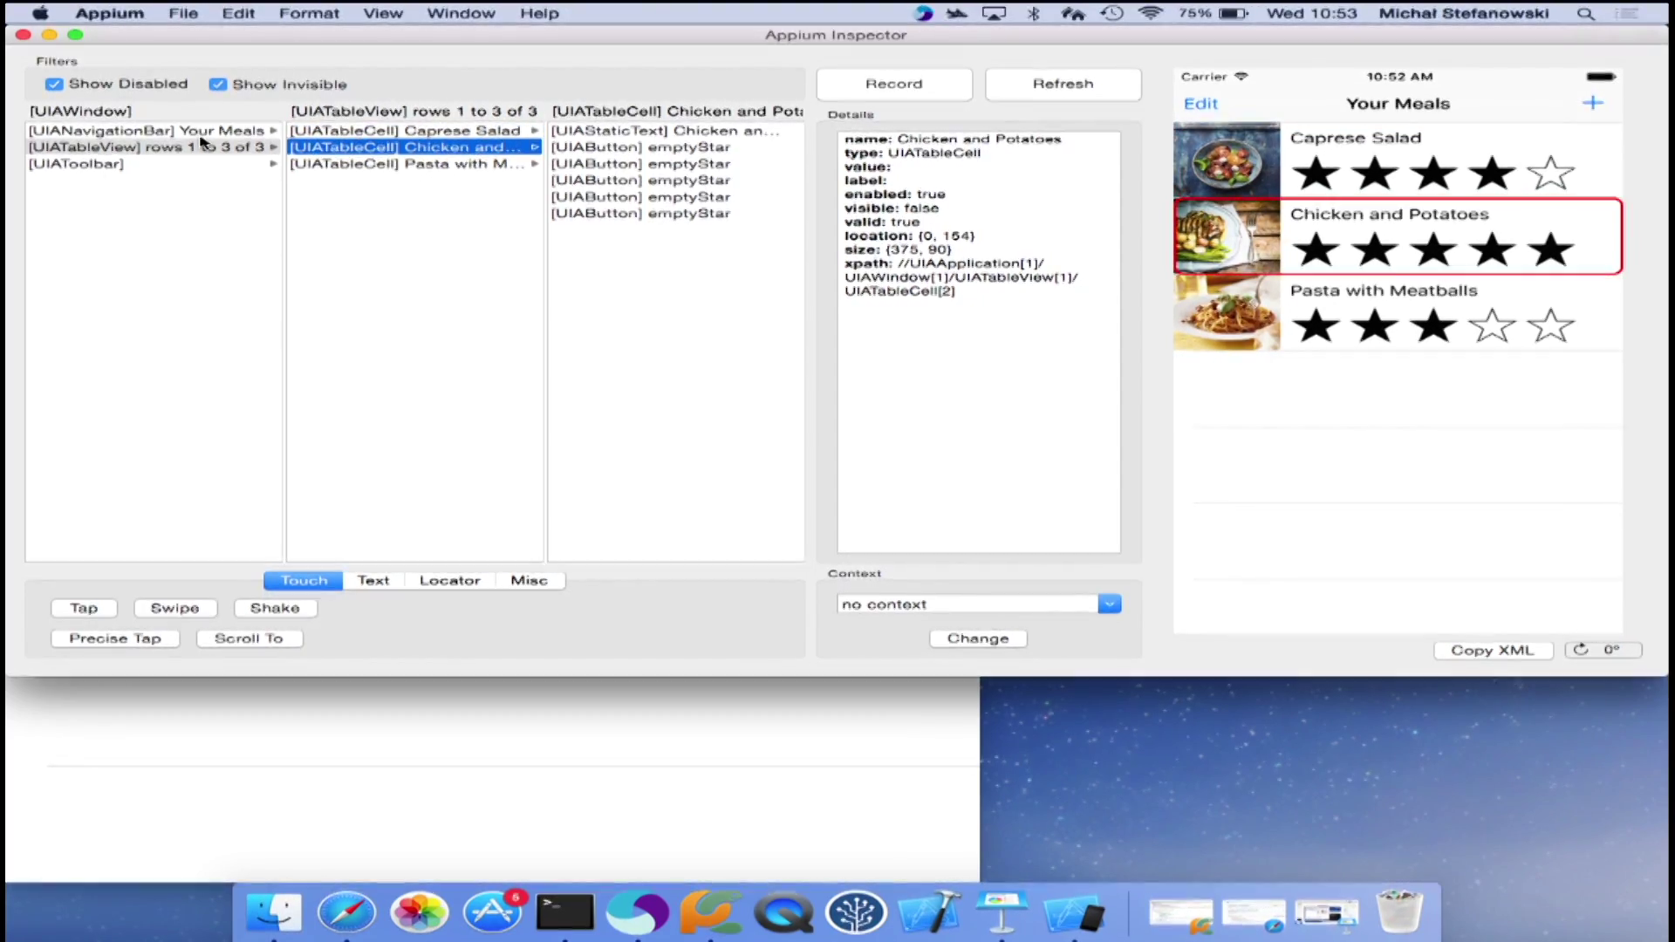
pyautogui.press('Down')
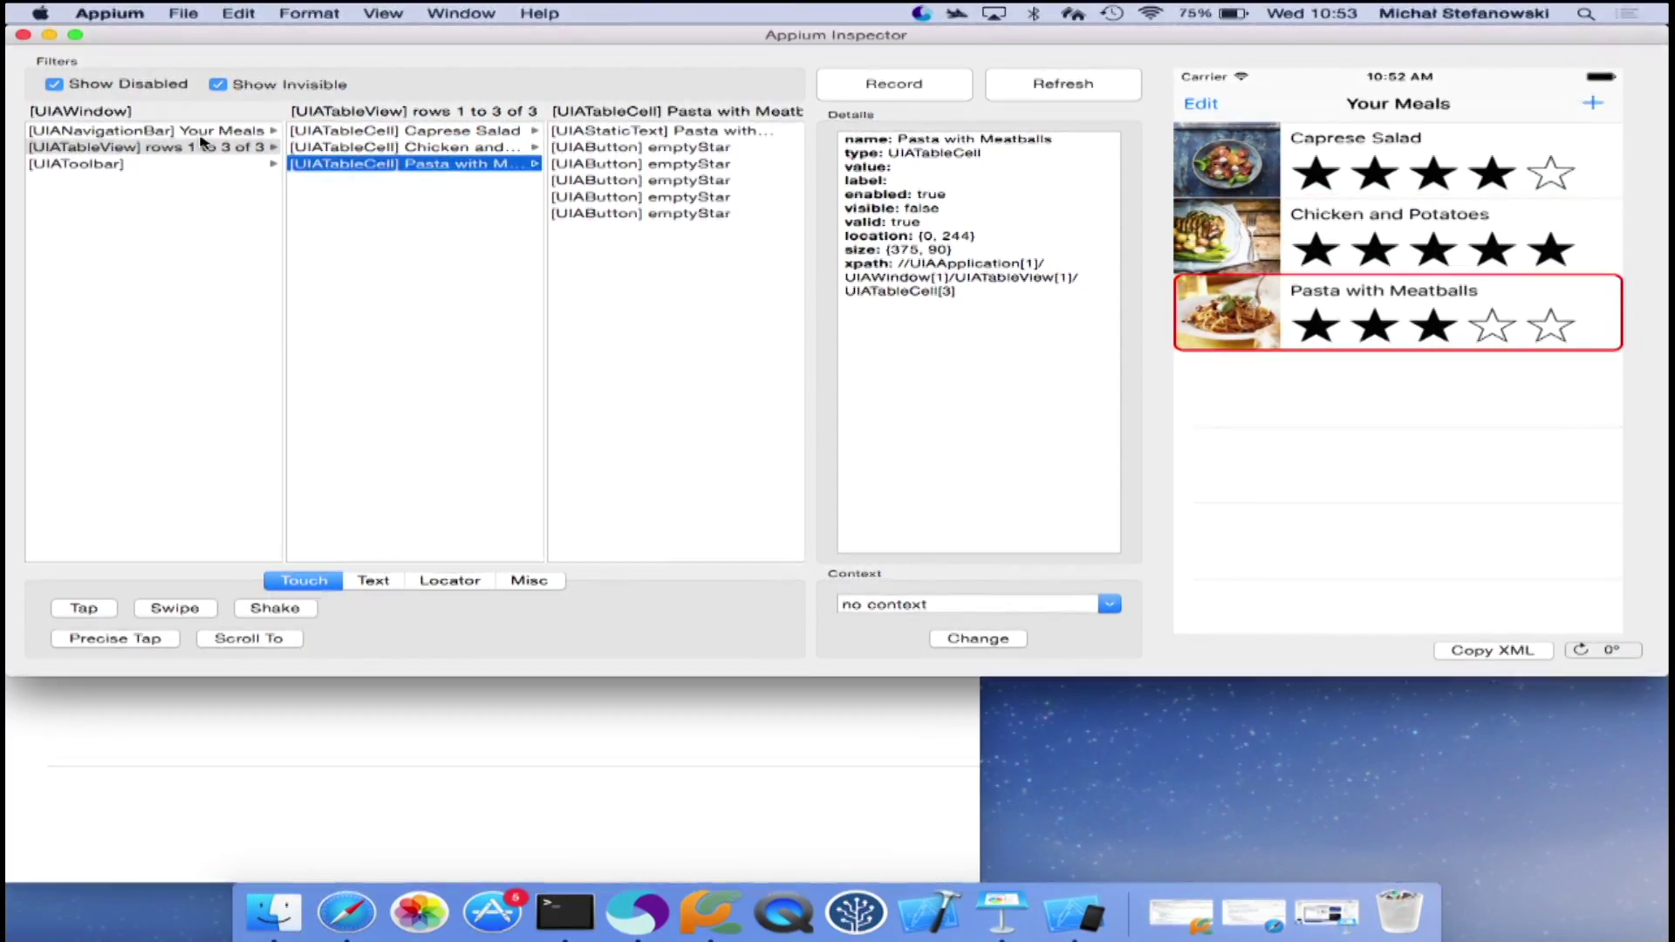
# - Inspect the Pasta with Meatballs cell's static text and star buttons, and highlight the first star button's value attribute
pyautogui.press('Right')
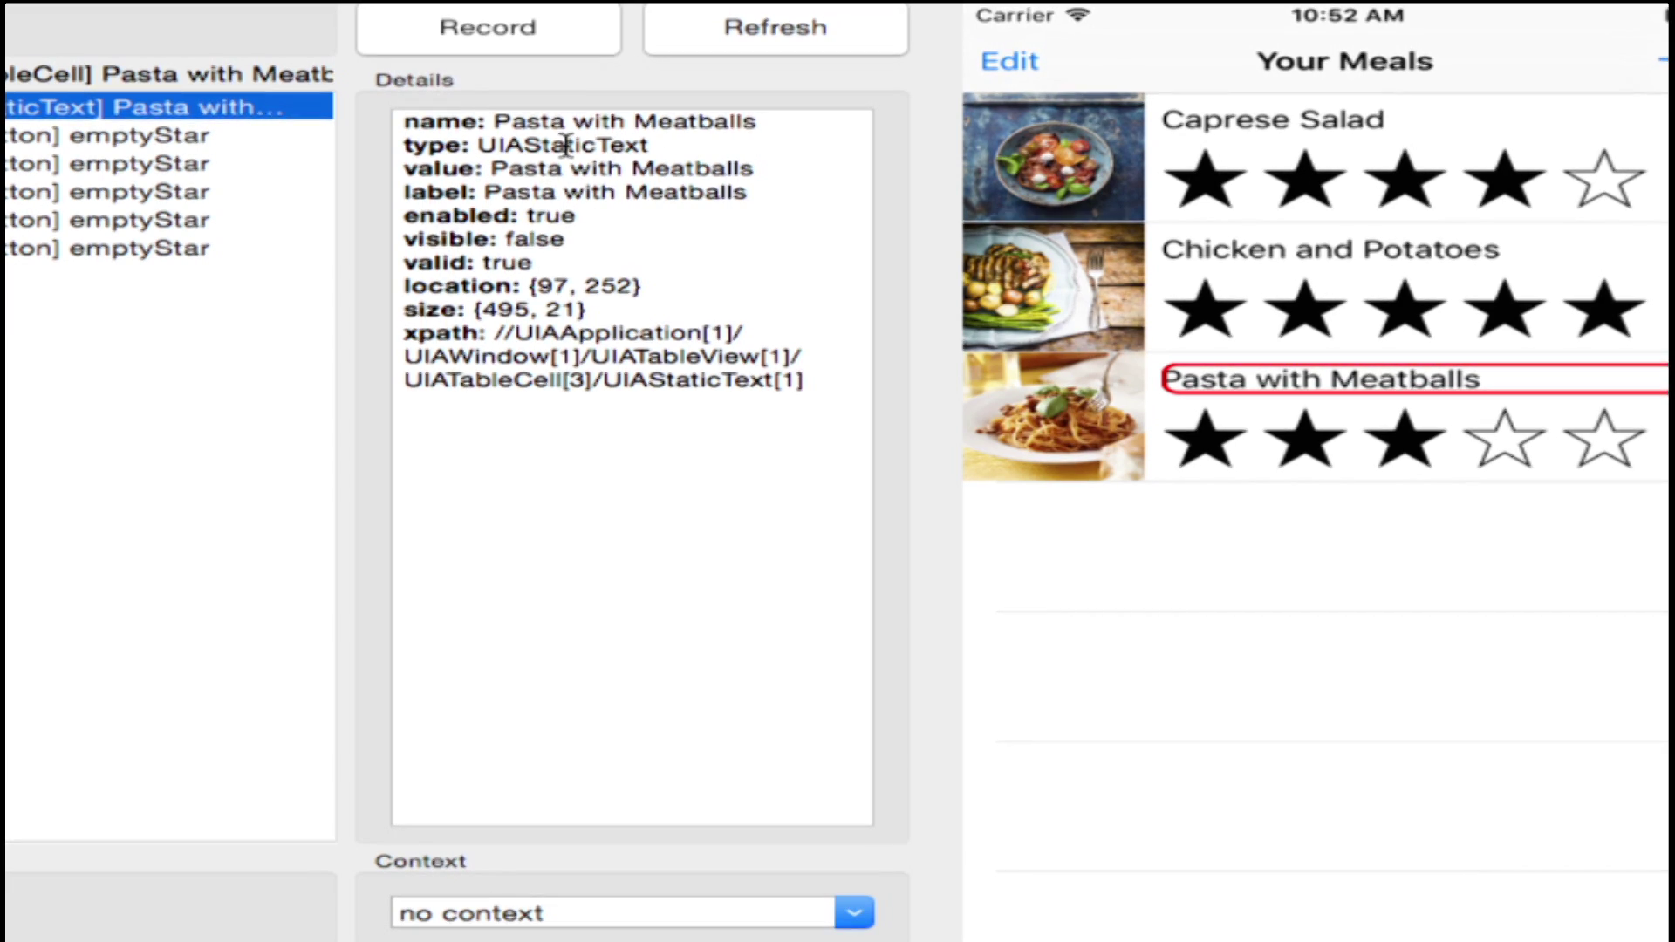
pyautogui.click(150, 140)
pyautogui.press('Down')
pyautogui.press('Down')
pyautogui.press('Down')
pyautogui.press('Down')
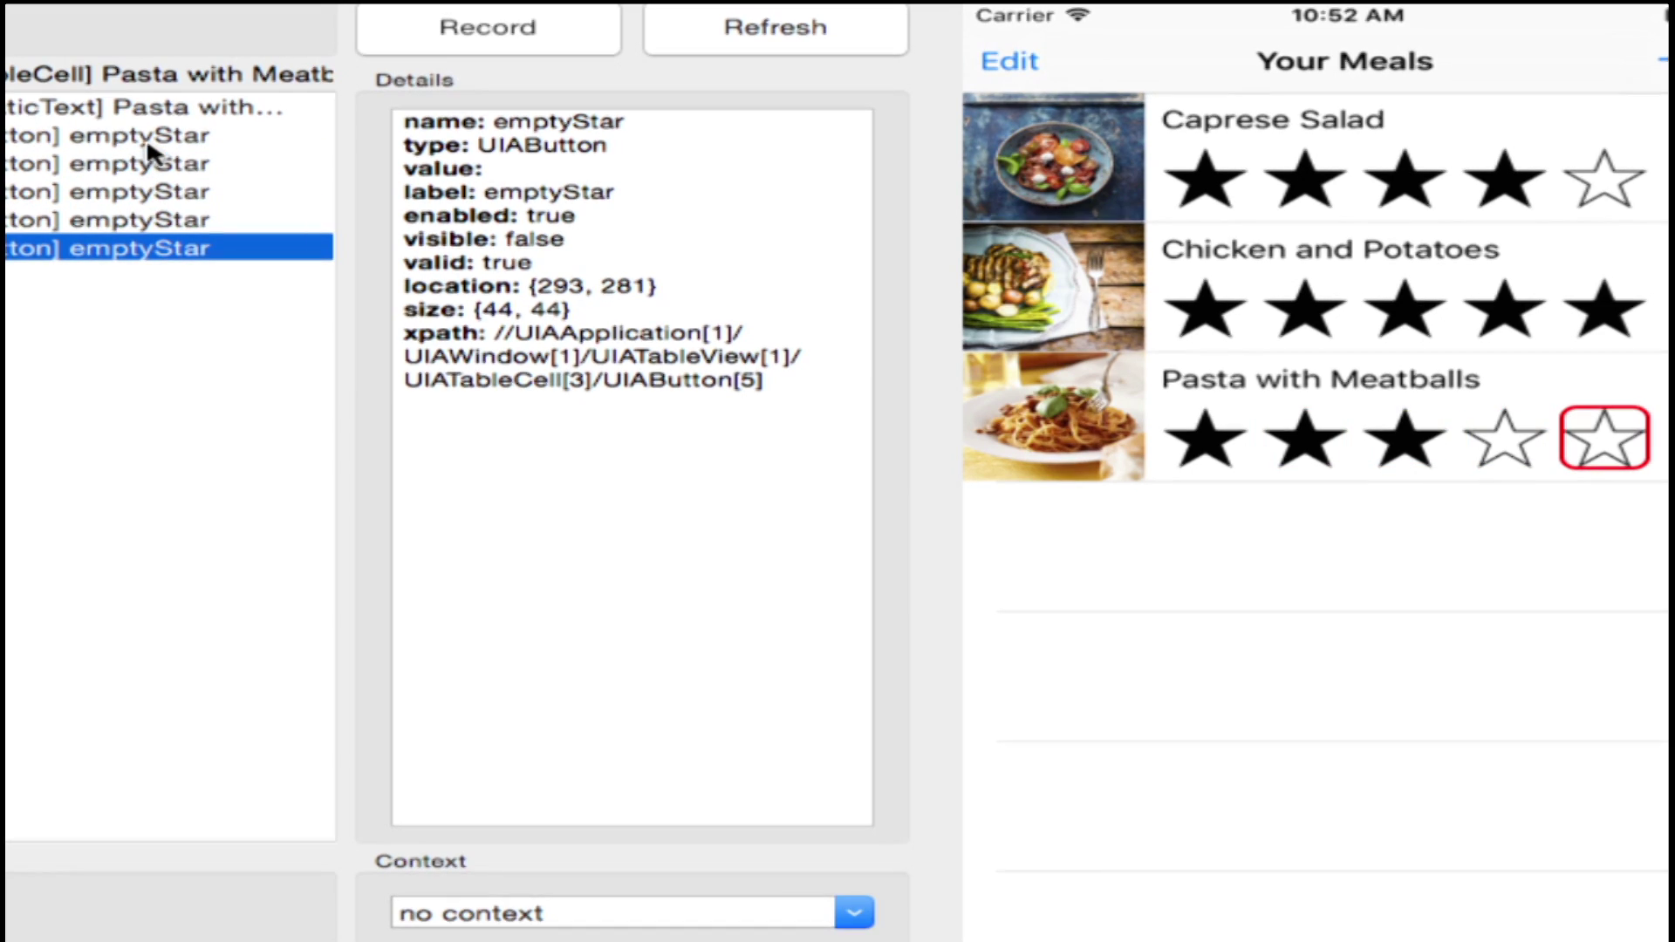
pyautogui.press('Up')
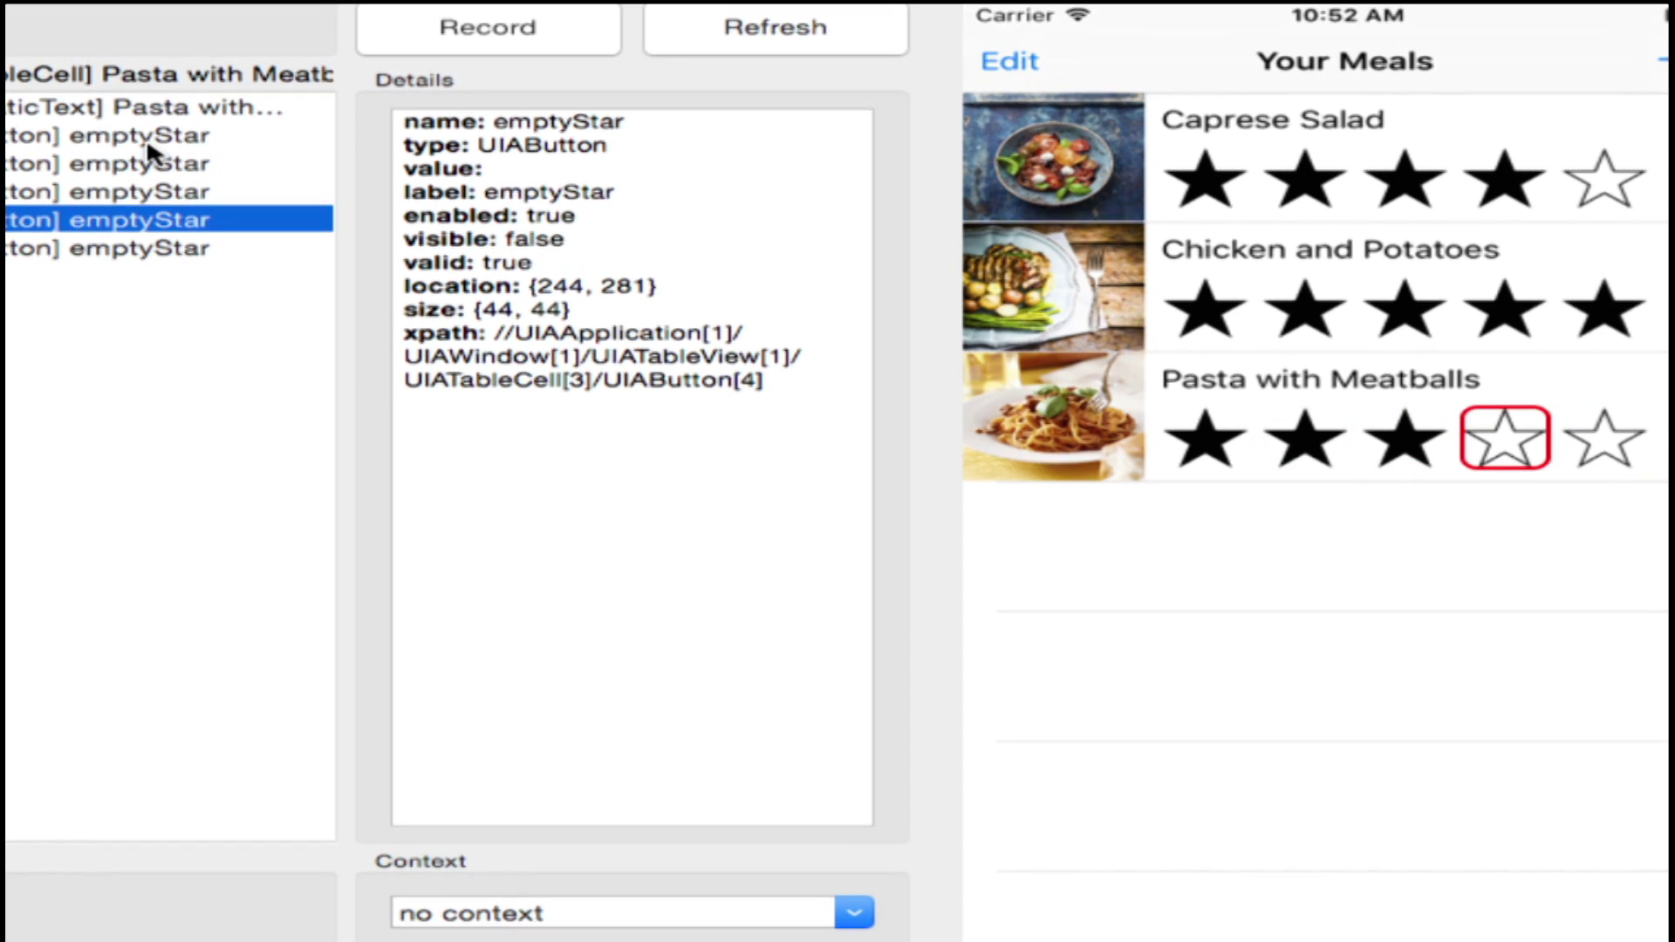
pyautogui.press('Up')
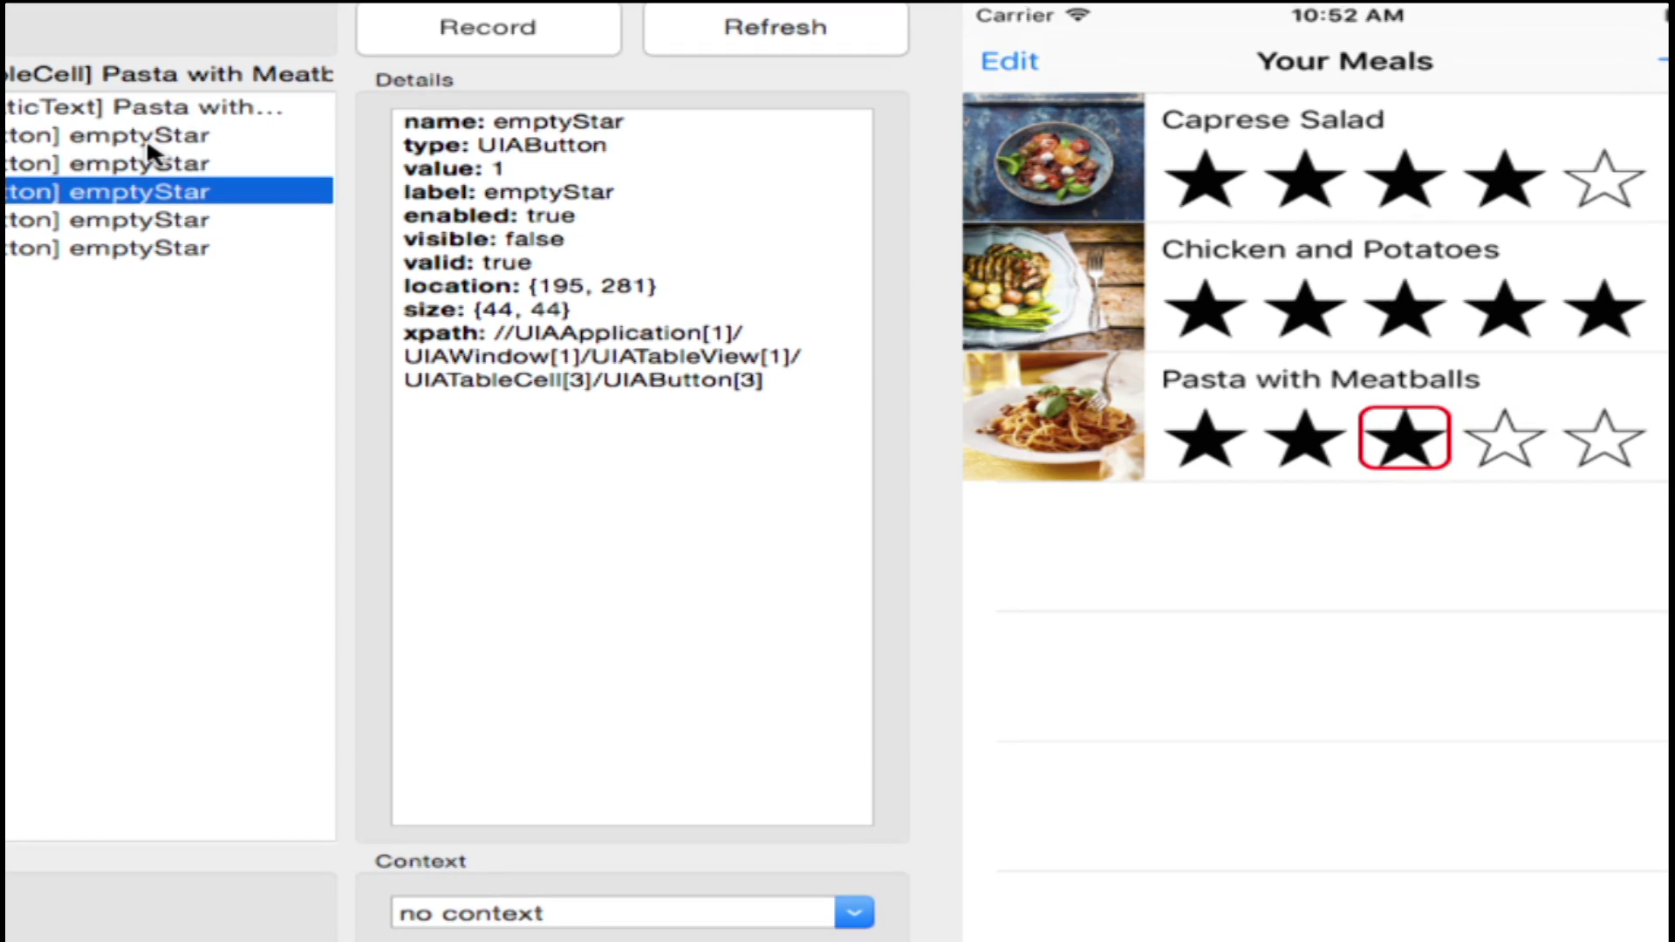
pyautogui.press('Up')
pyautogui.press('Up')
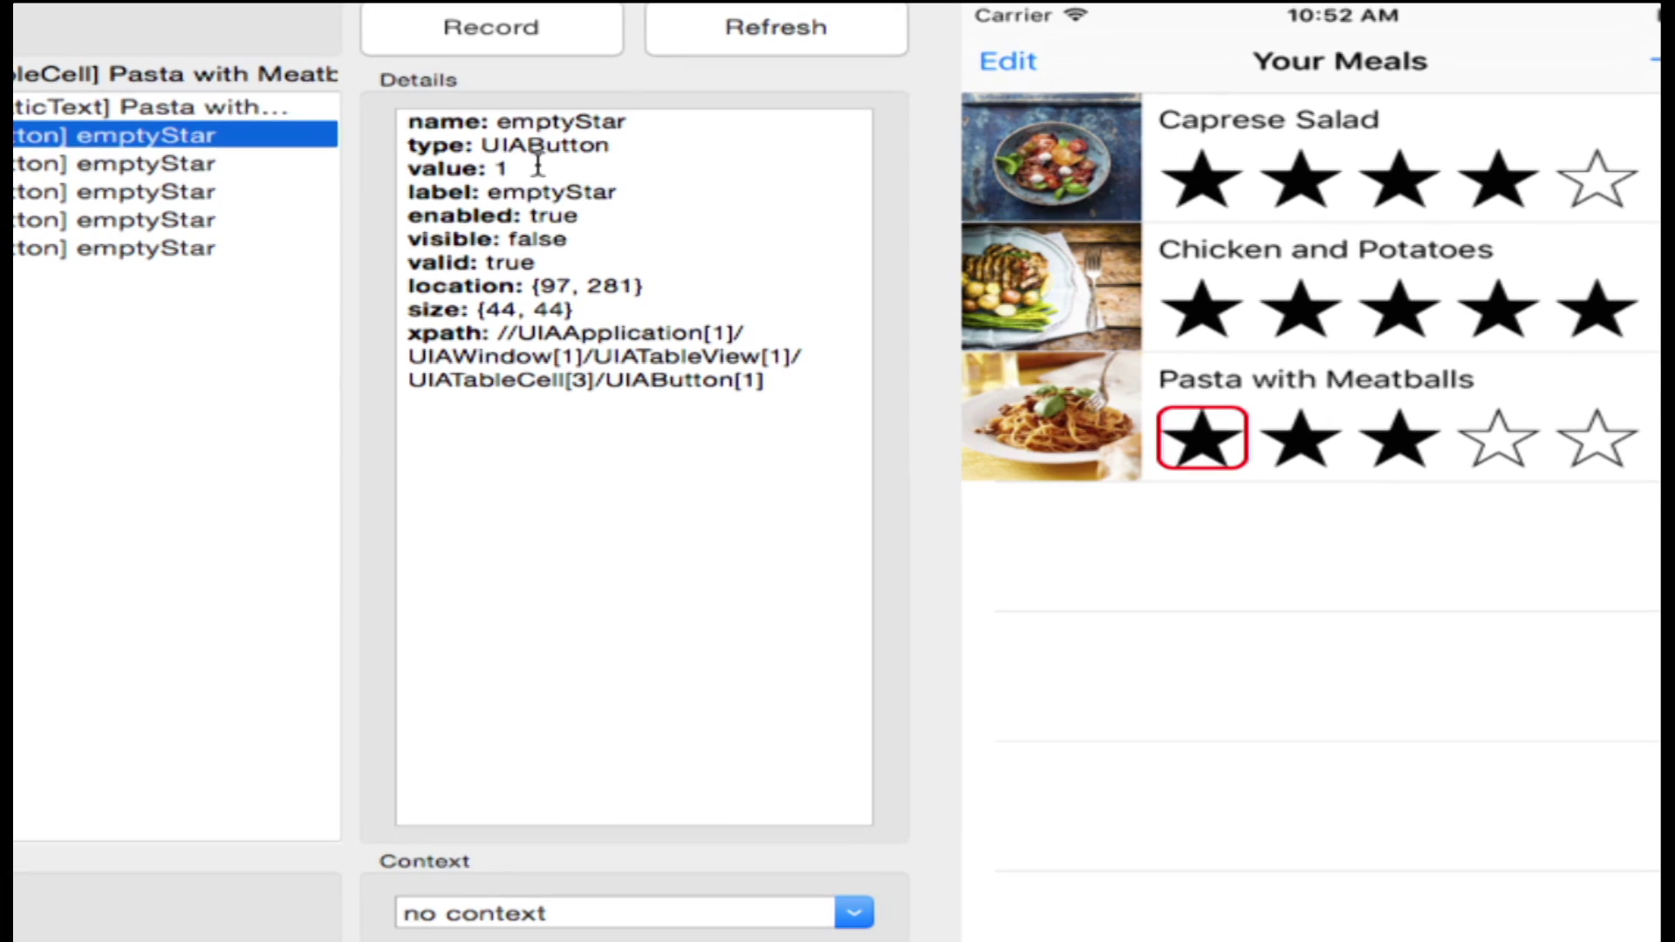
pyautogui.moveTo(534, 165); pyautogui.dragTo(398, 169)
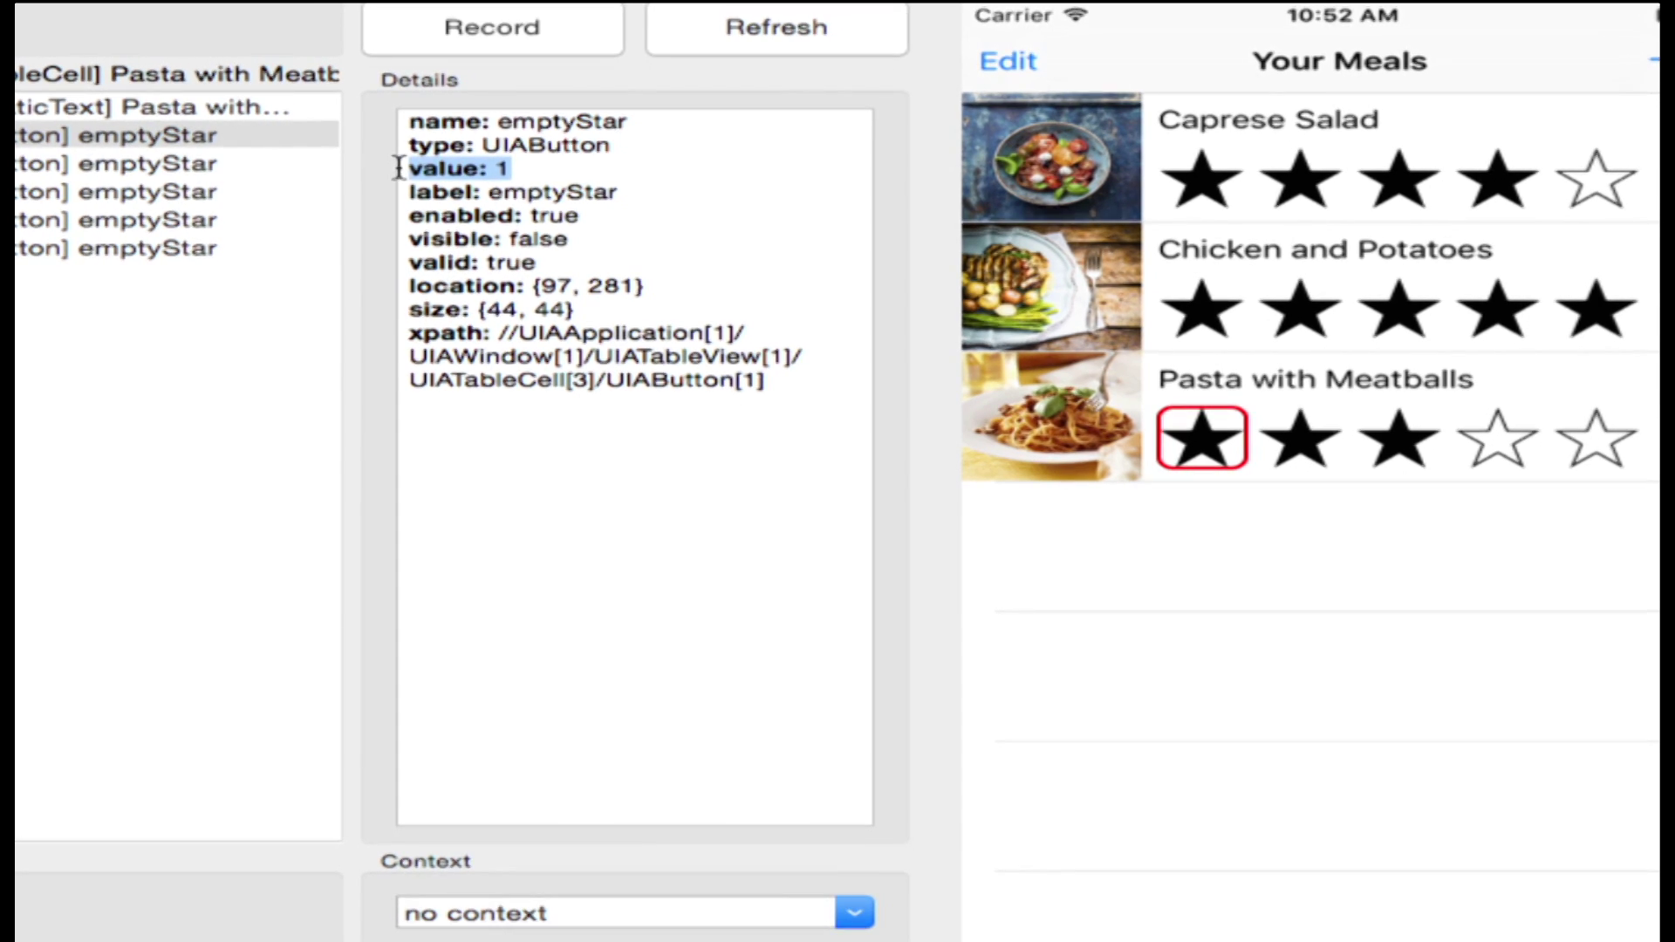
# - Inspect the second, third and fourth star buttons of the Pasta with Meatballs cell
pyautogui.click(237, 163)
pyautogui.press('Down')
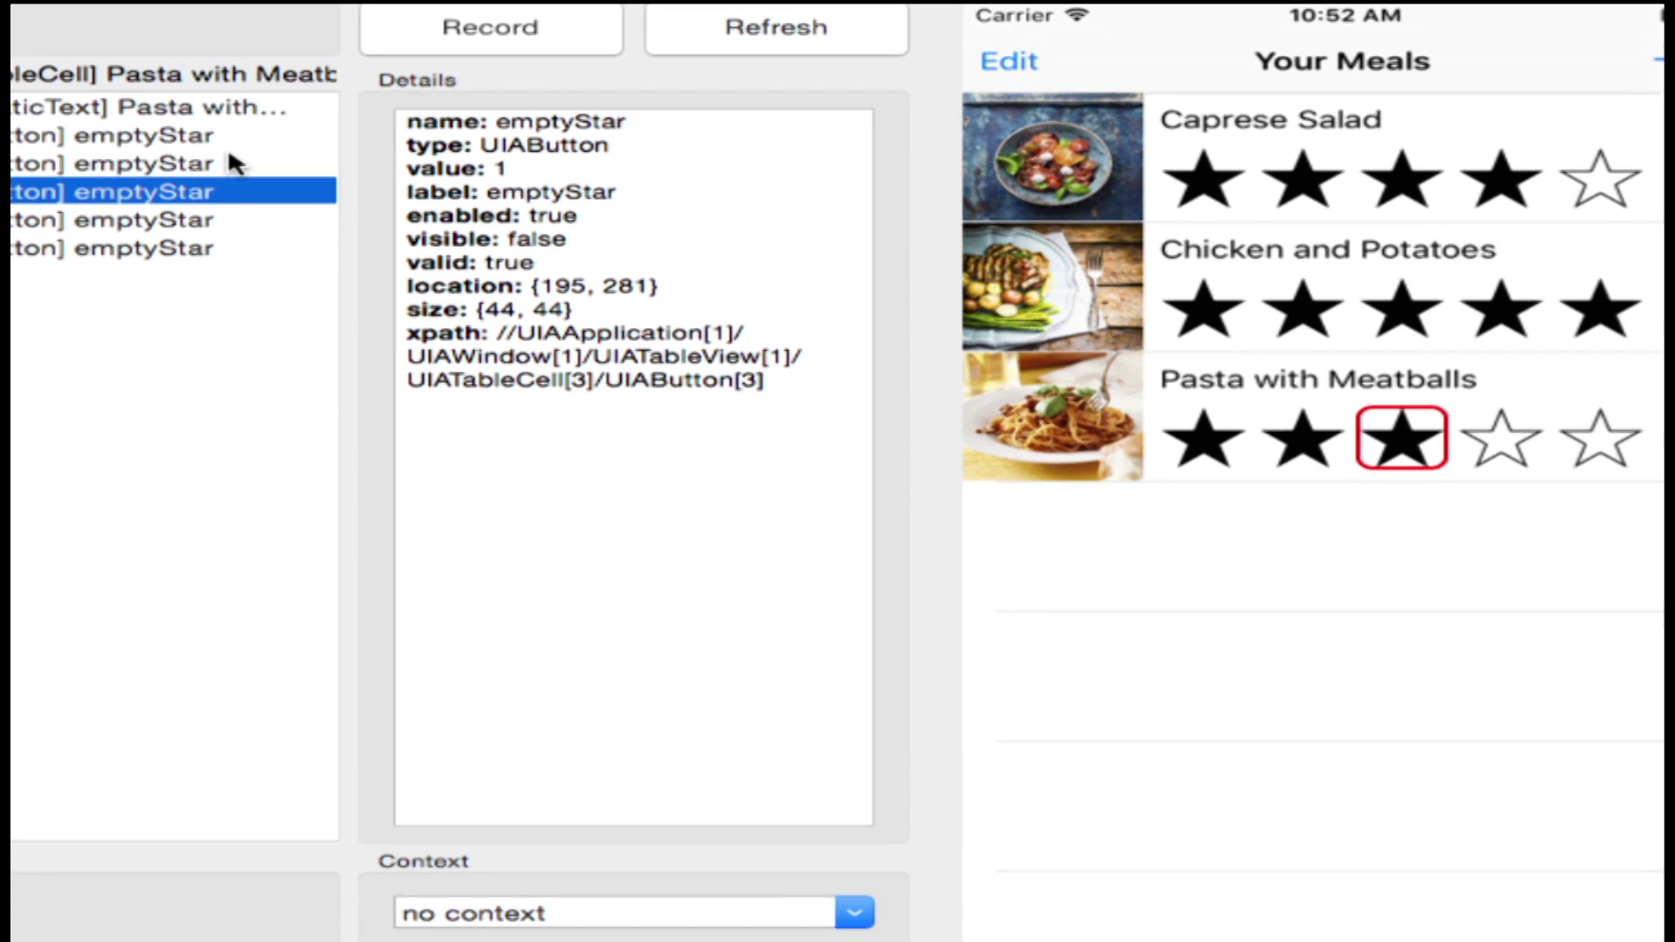
pyautogui.press('Down')
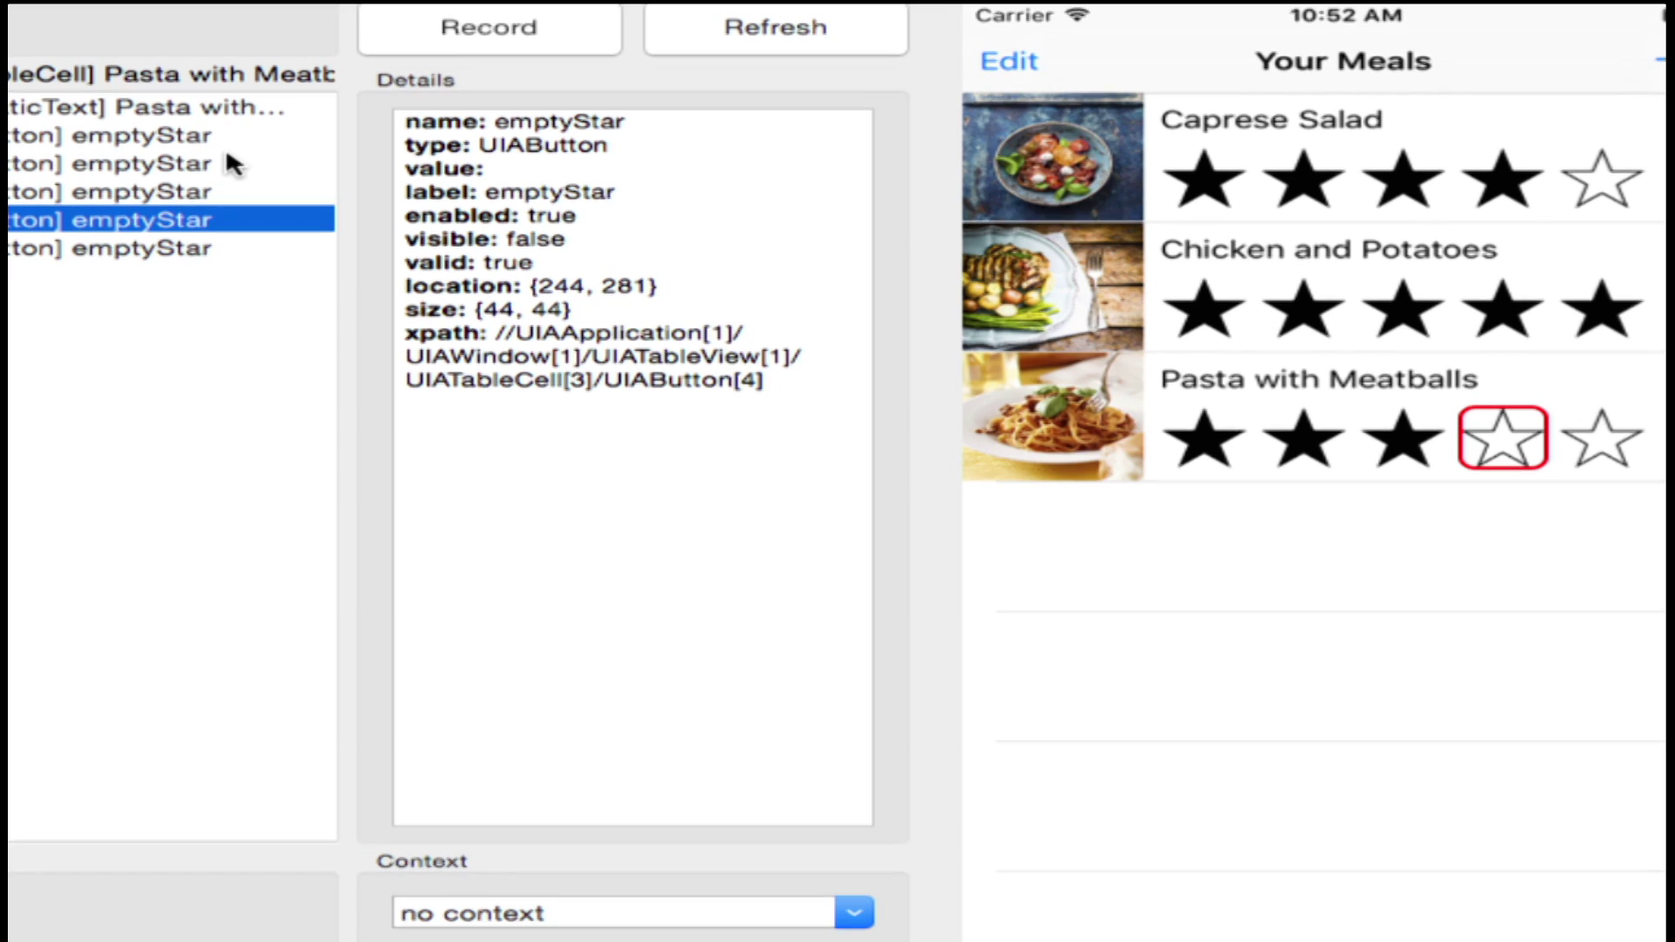
# - Inspect the Pasta with Meatballs static text again and highlight its name value and its full xpath
pyautogui.press('Up')
pyautogui.press('Up')
pyautogui.press('Up')
pyautogui.press('Up')
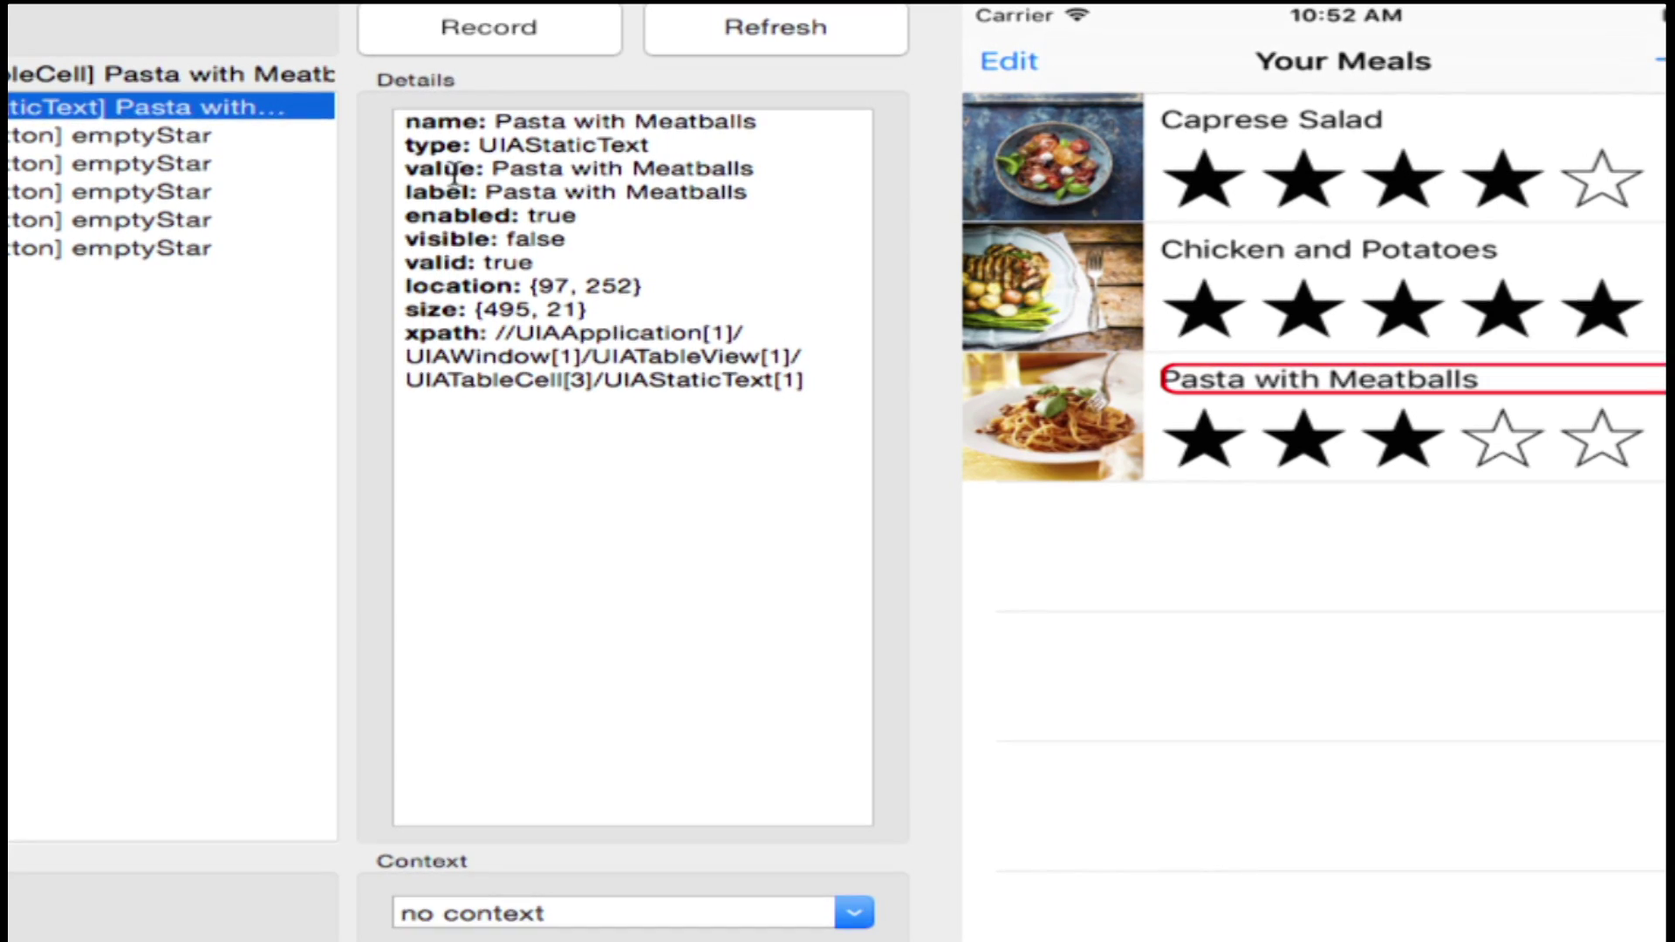
pyautogui.moveTo(756, 123); pyautogui.dragTo(506, 123)
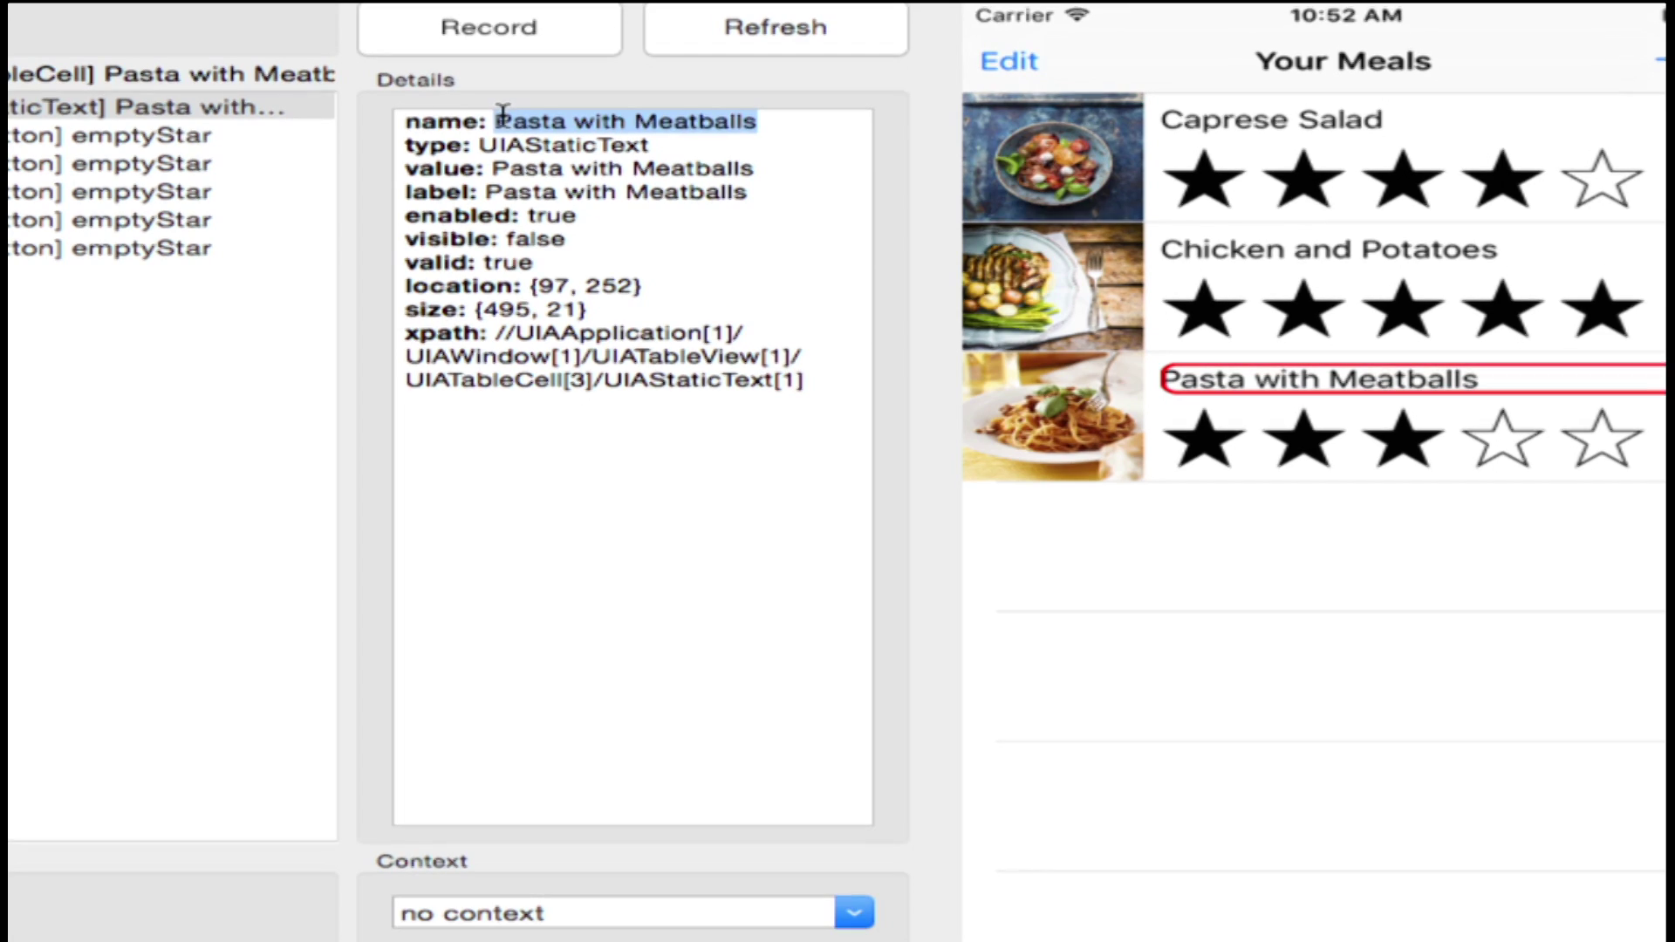
pyautogui.moveTo(796, 380); pyautogui.dragTo(496, 325)
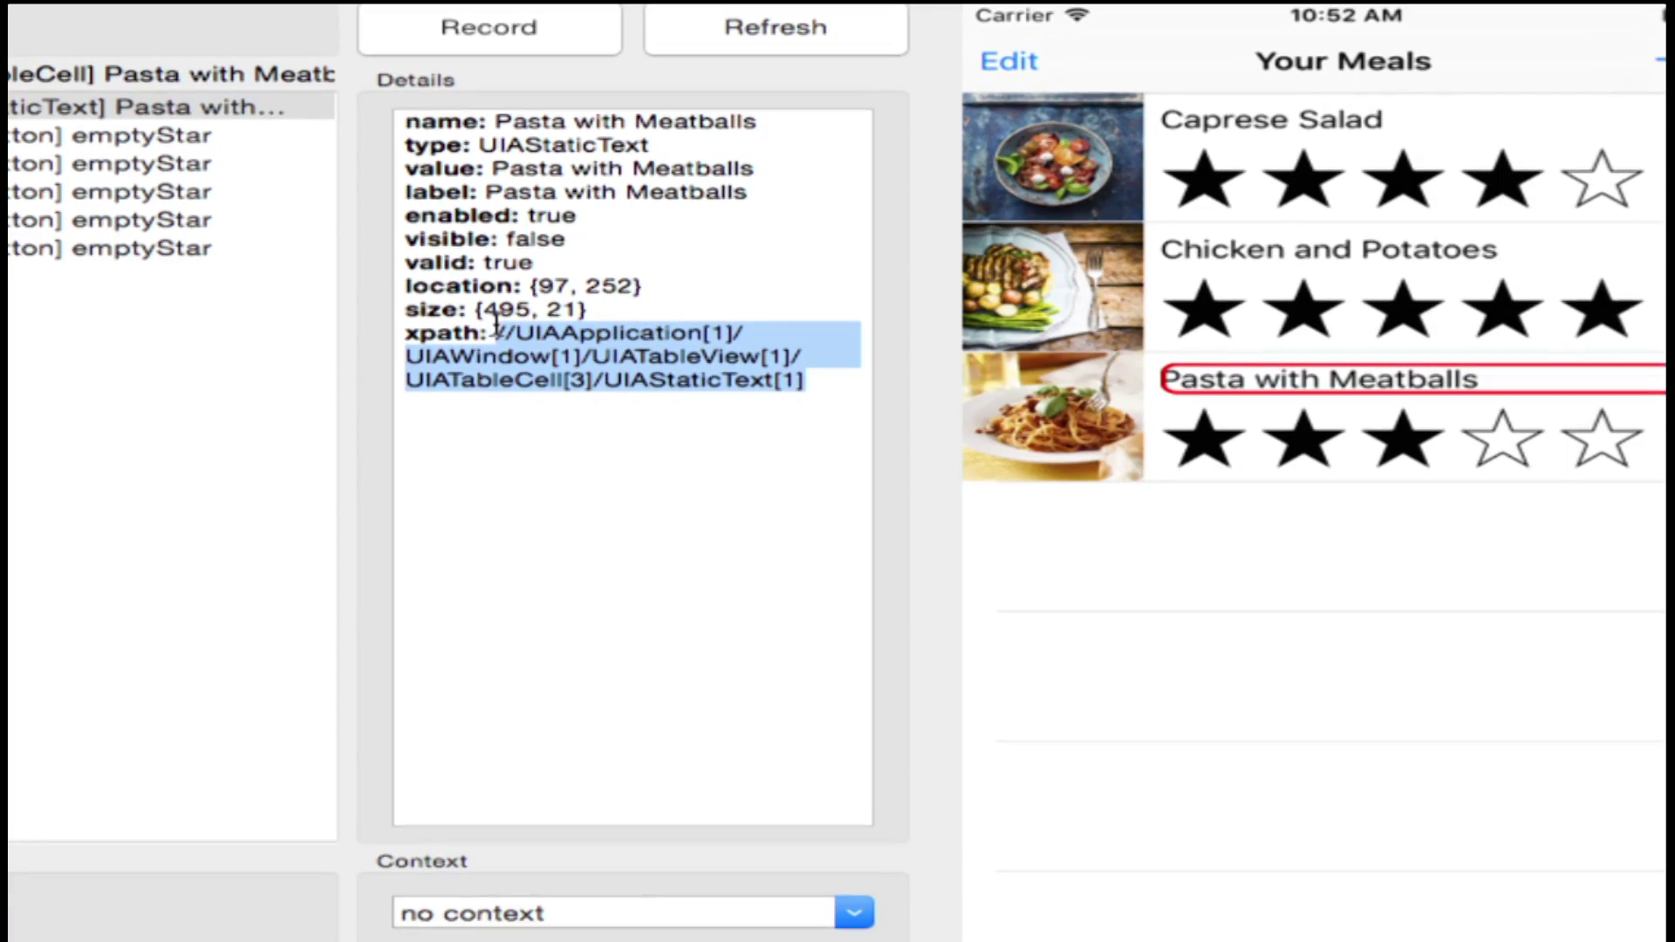
pyautogui.moveTo(757, 119); pyautogui.dragTo(496, 137)
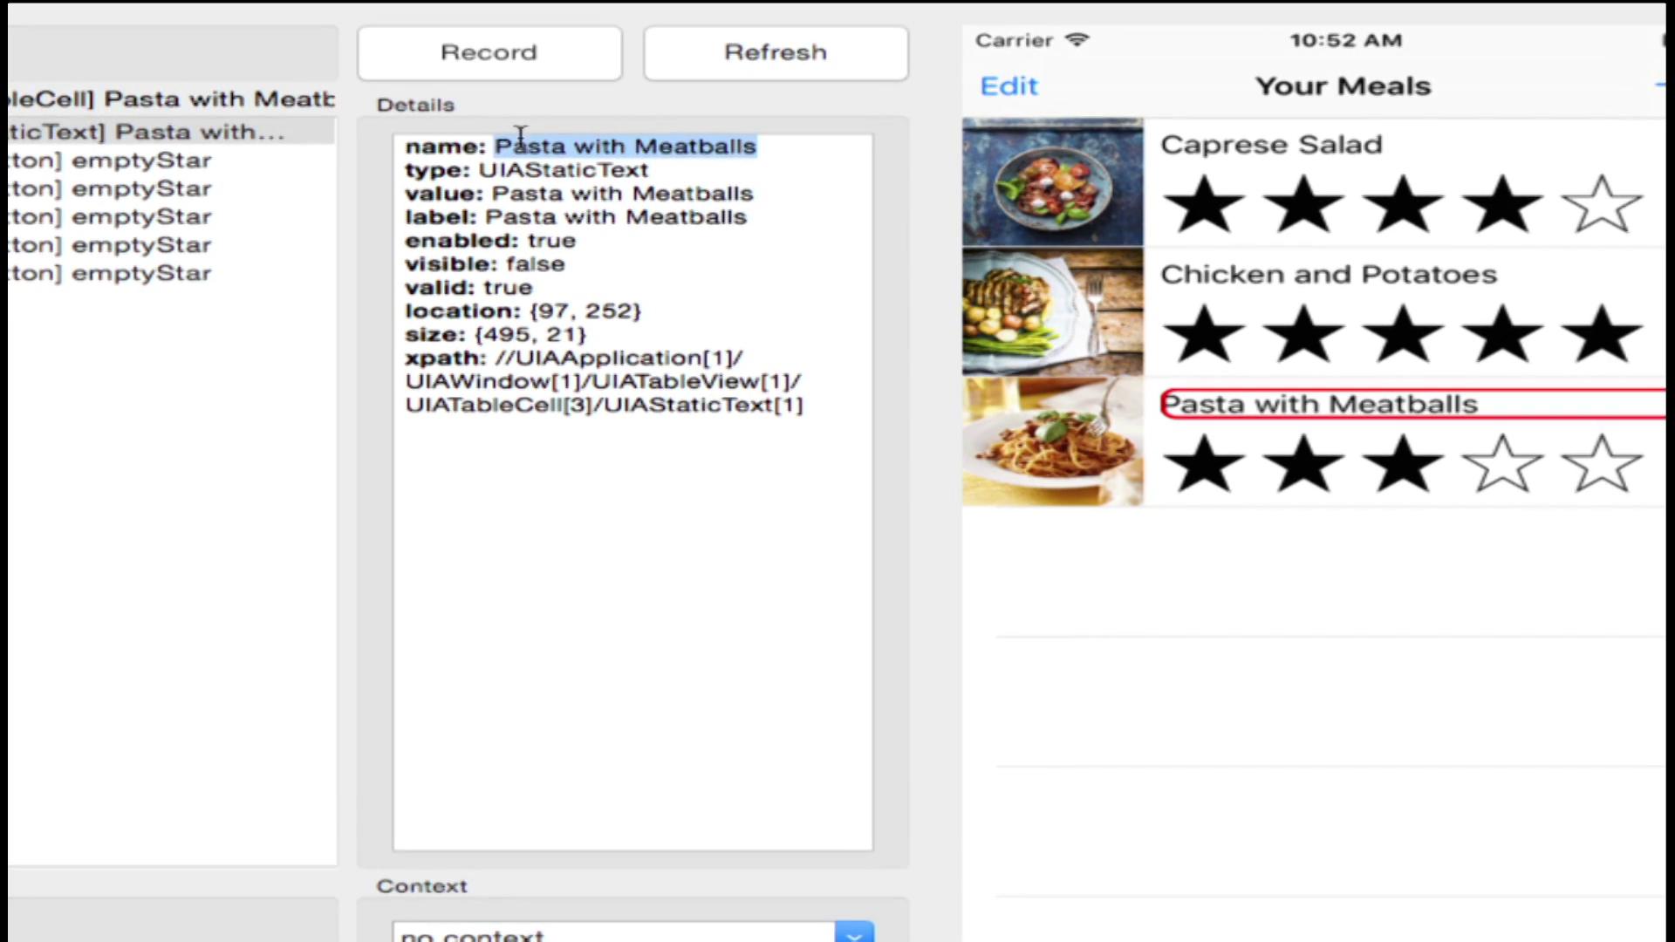
pyautogui.moveTo(820, 405); pyautogui.dragTo(496, 359)
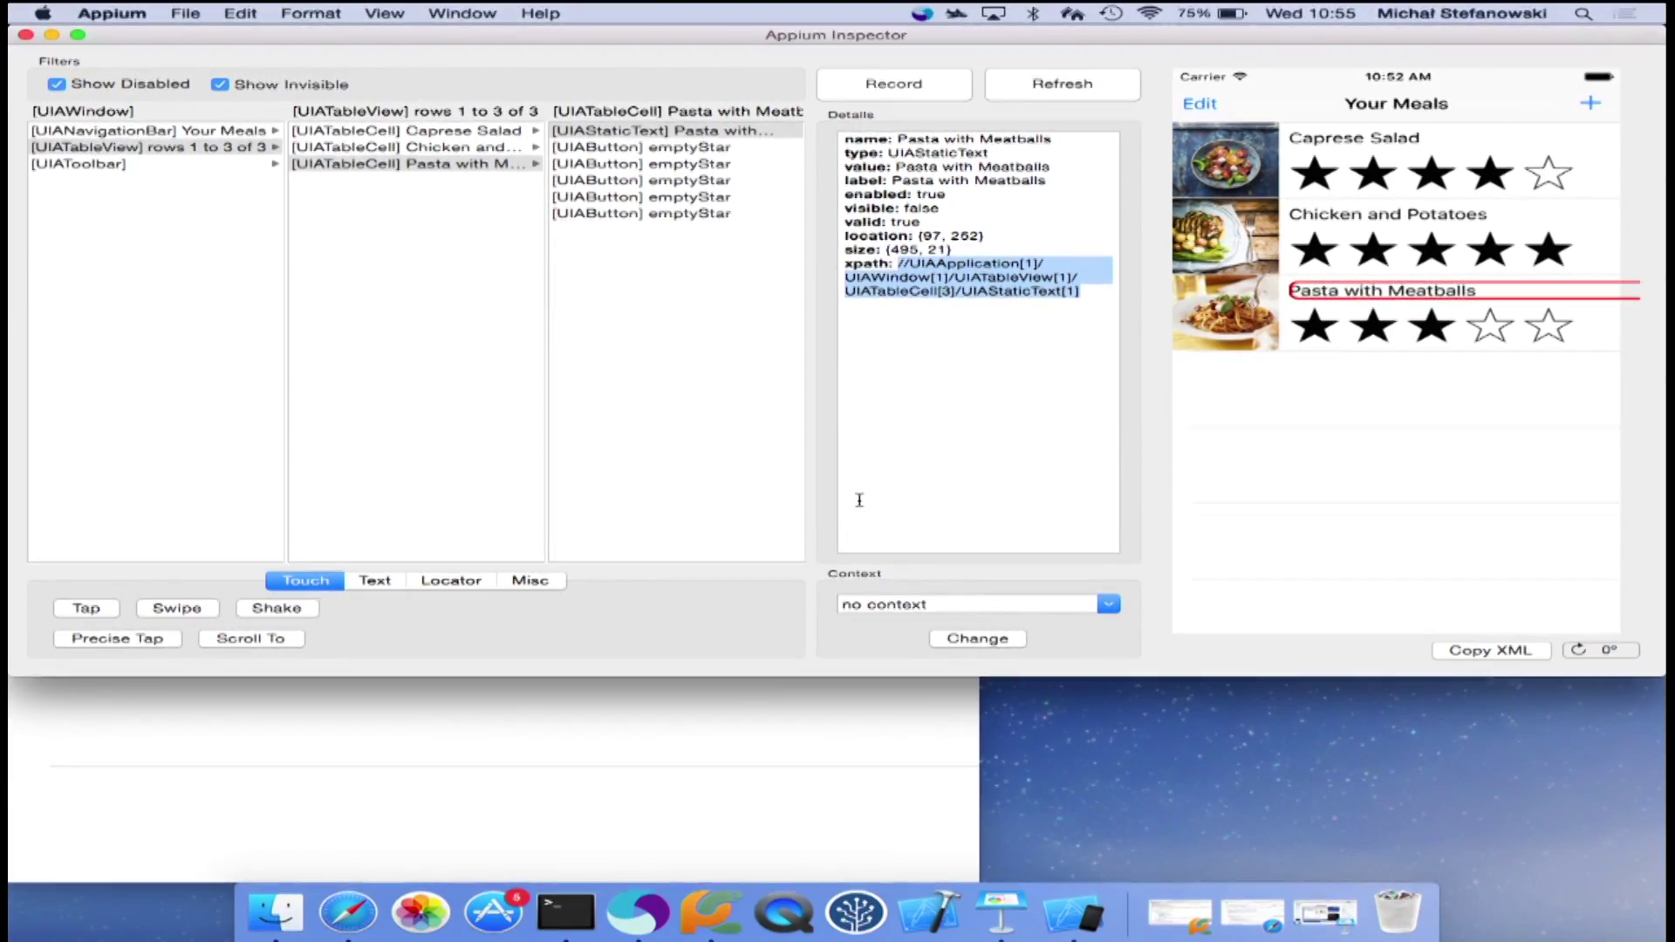
# - Close the Appium Inspector window and the Appium server window behind it
pyautogui.click(27, 34)
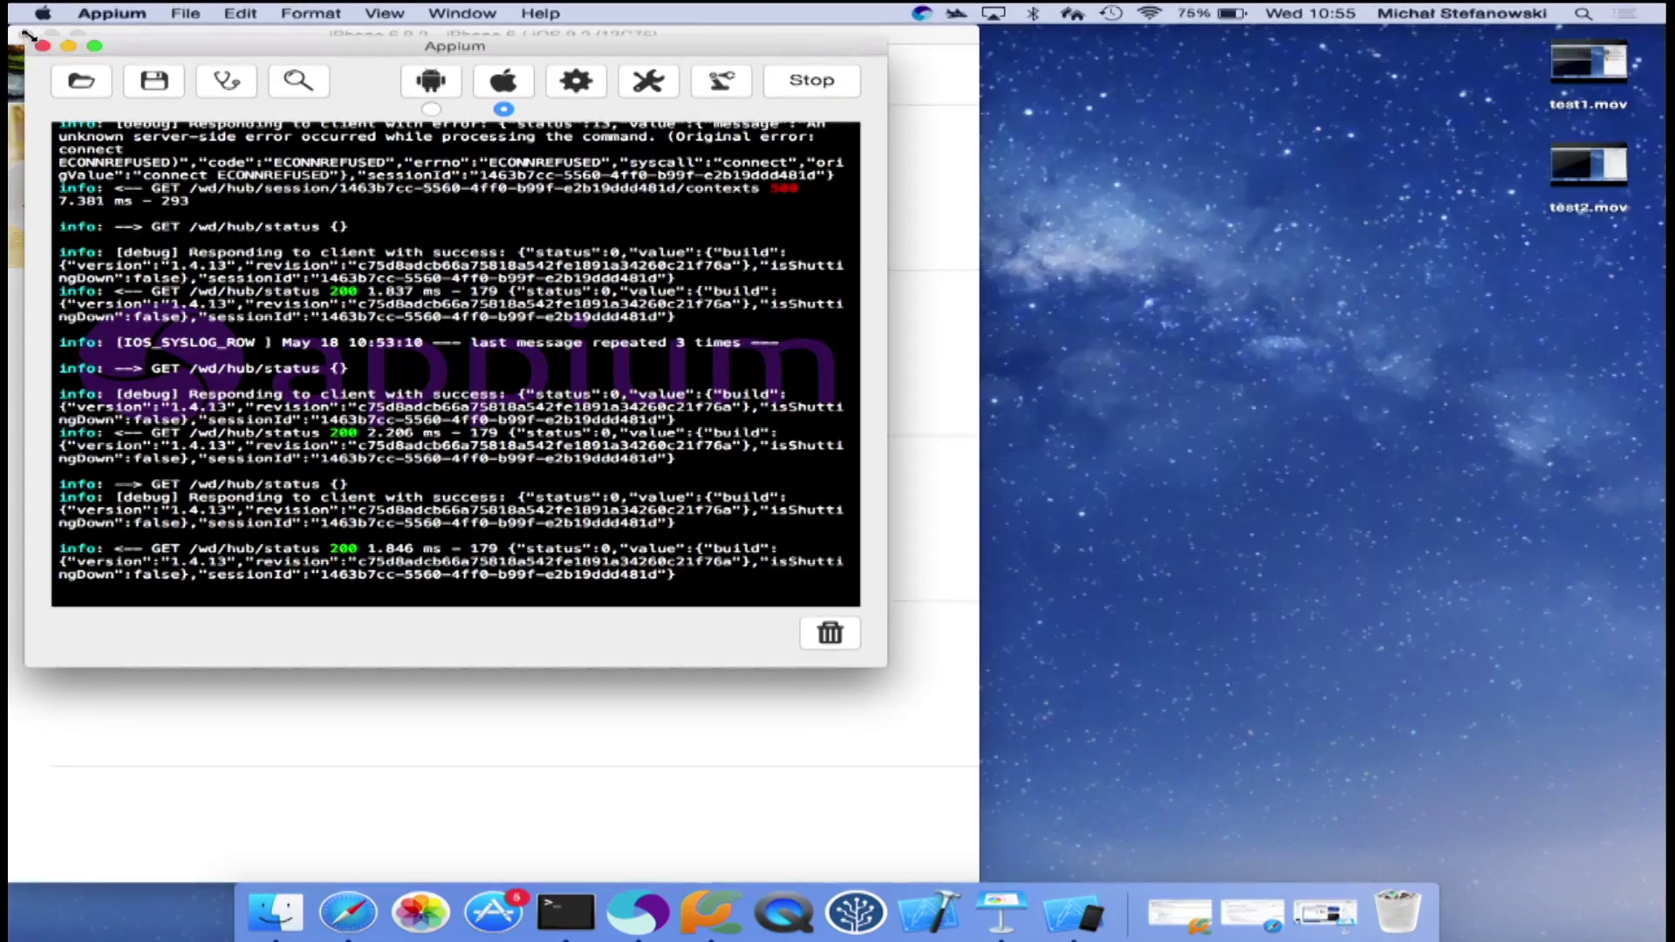
pyautogui.click(42, 45)
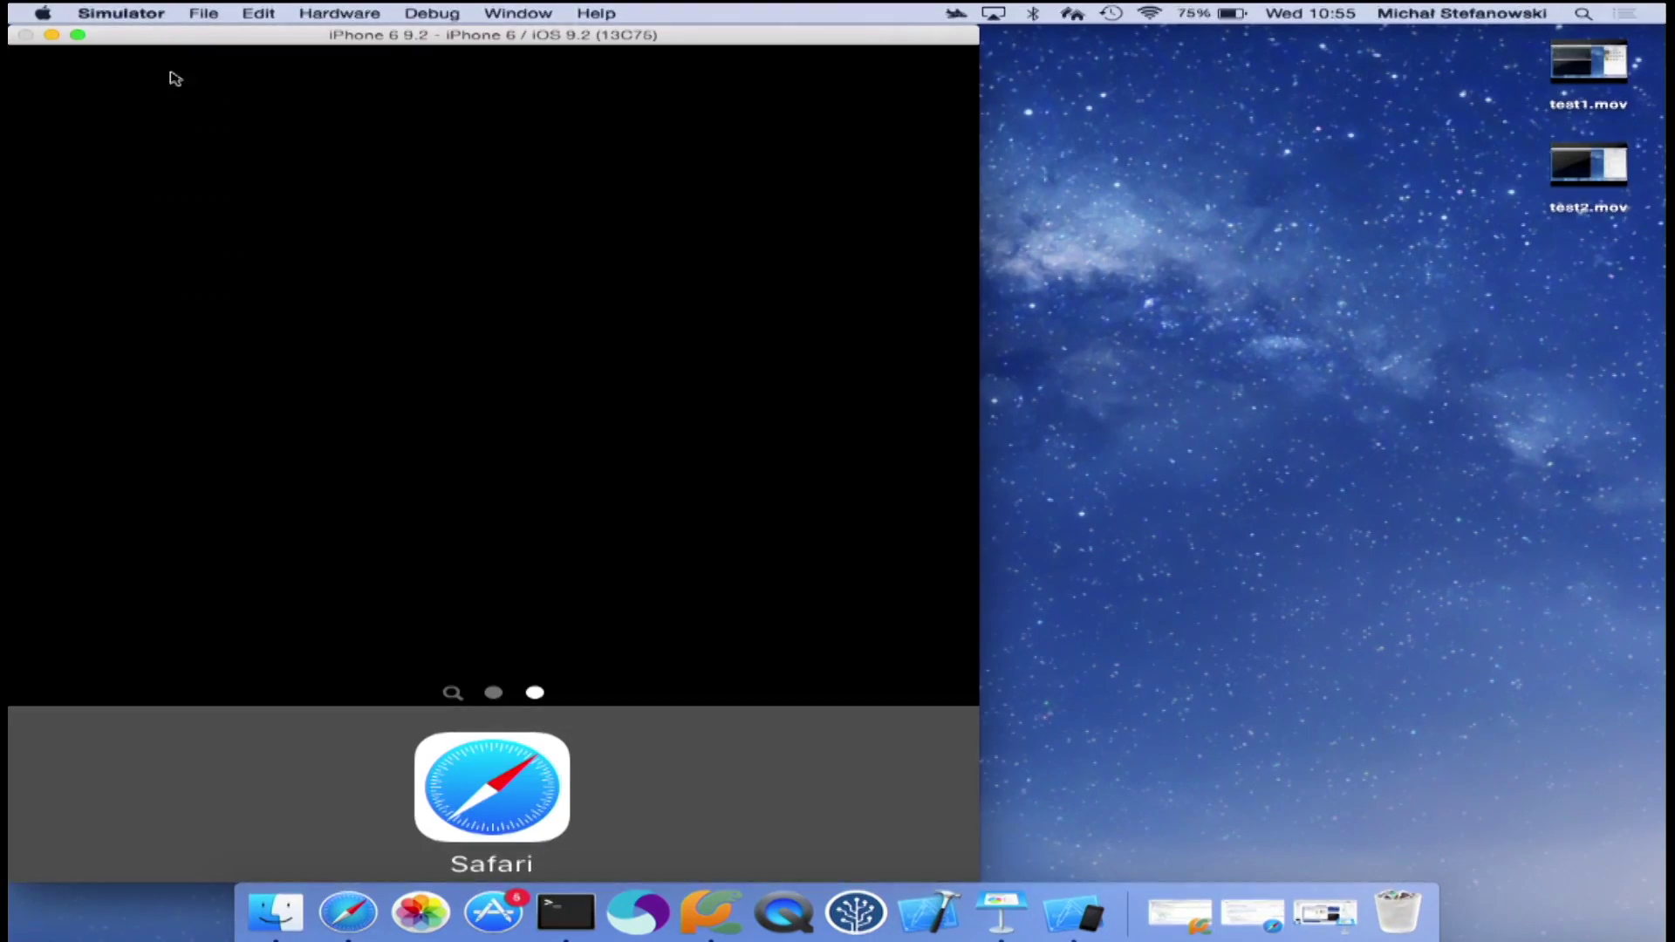
# - Reduce the iPhone 6 simulator to 75% scale and move its window to the right half of the desktop
pyautogui.press('super+3')
pyautogui.press('super+2')
pyautogui.moveTo(608, 44); pyautogui.dragTo(1366, 44)
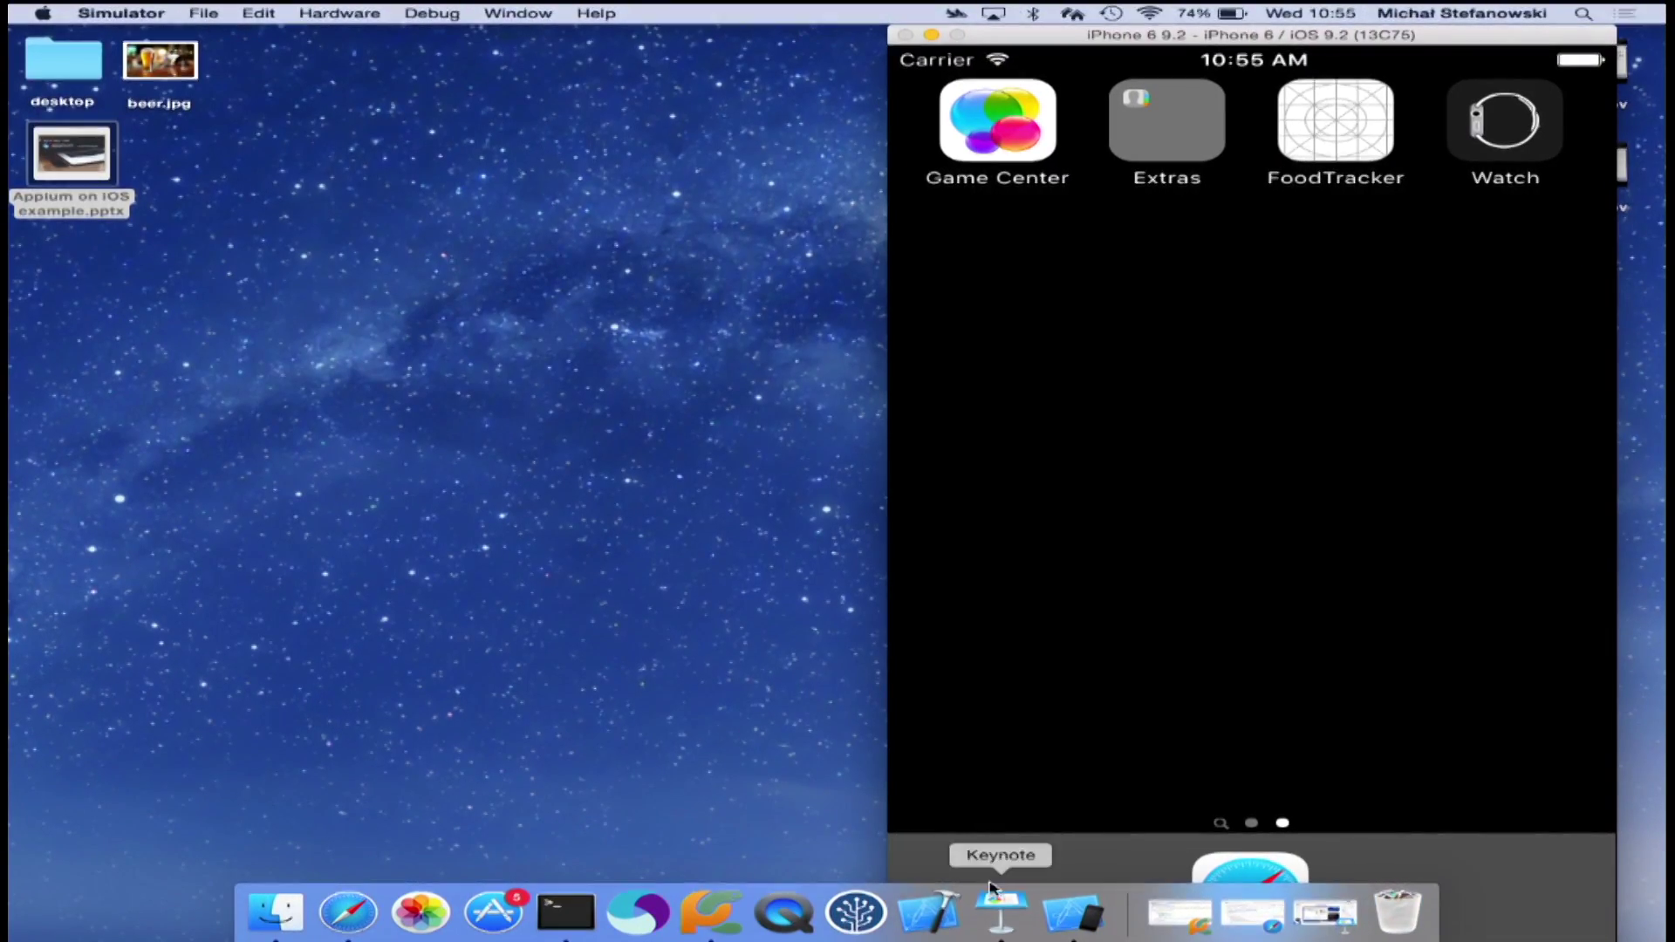
# - Switch to Keynote and play the Appium on iOS example presentation, continuing from the Inspector slide to the Locators slide
pyautogui.click(1000, 907)
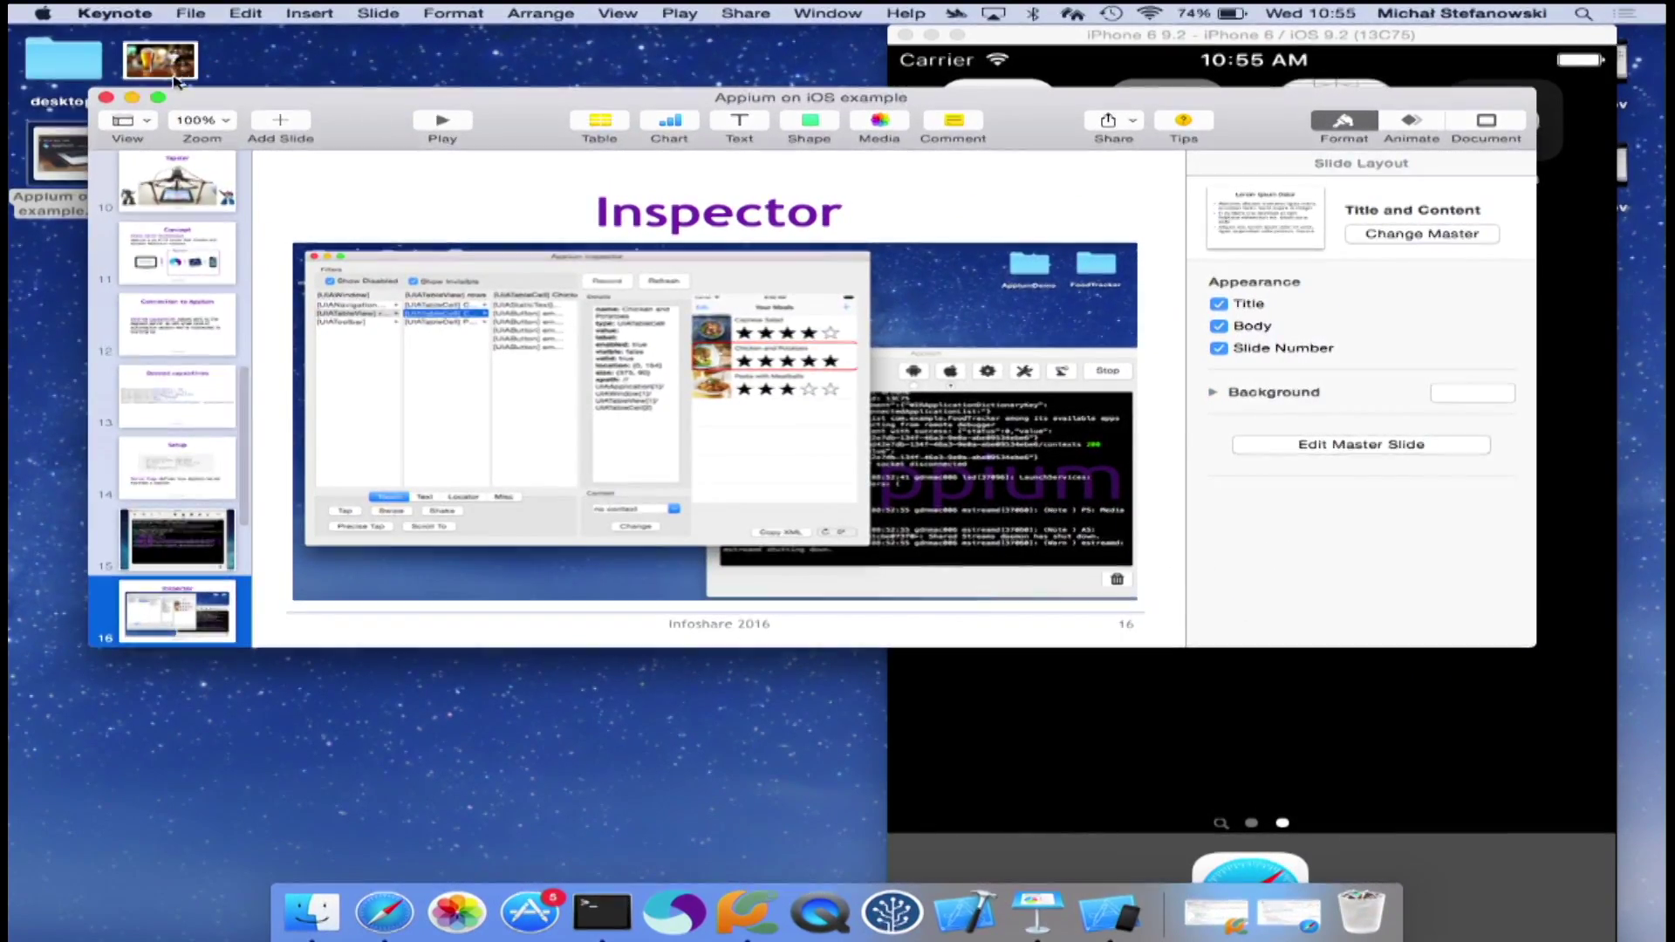
pyautogui.press('alt+super+p')
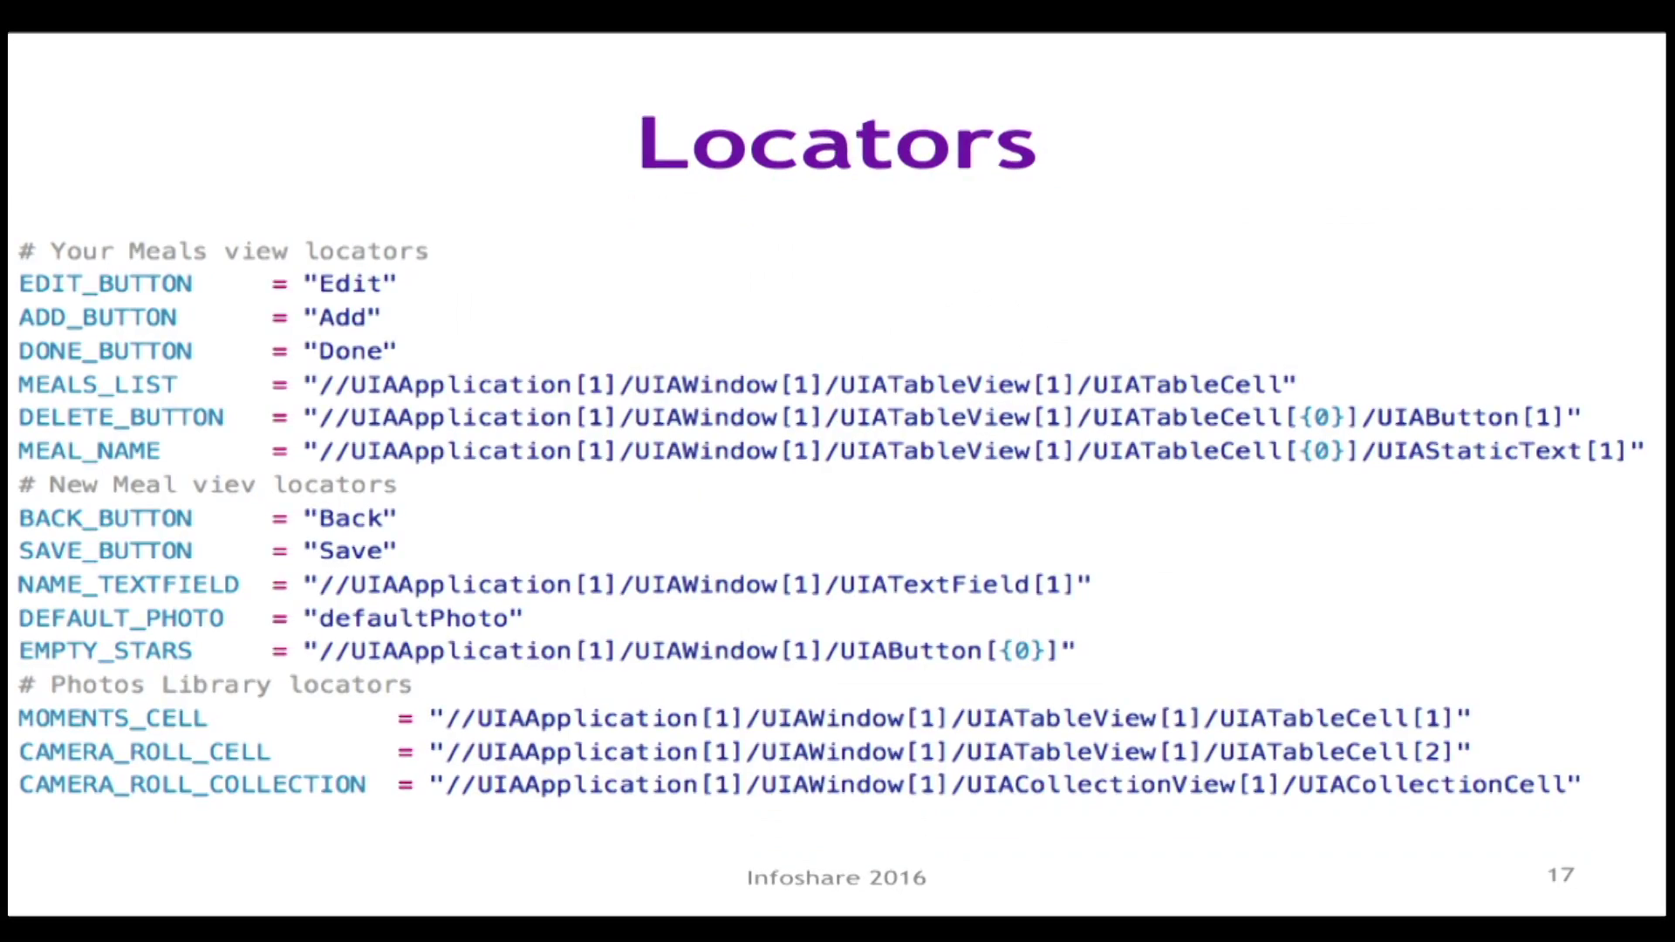